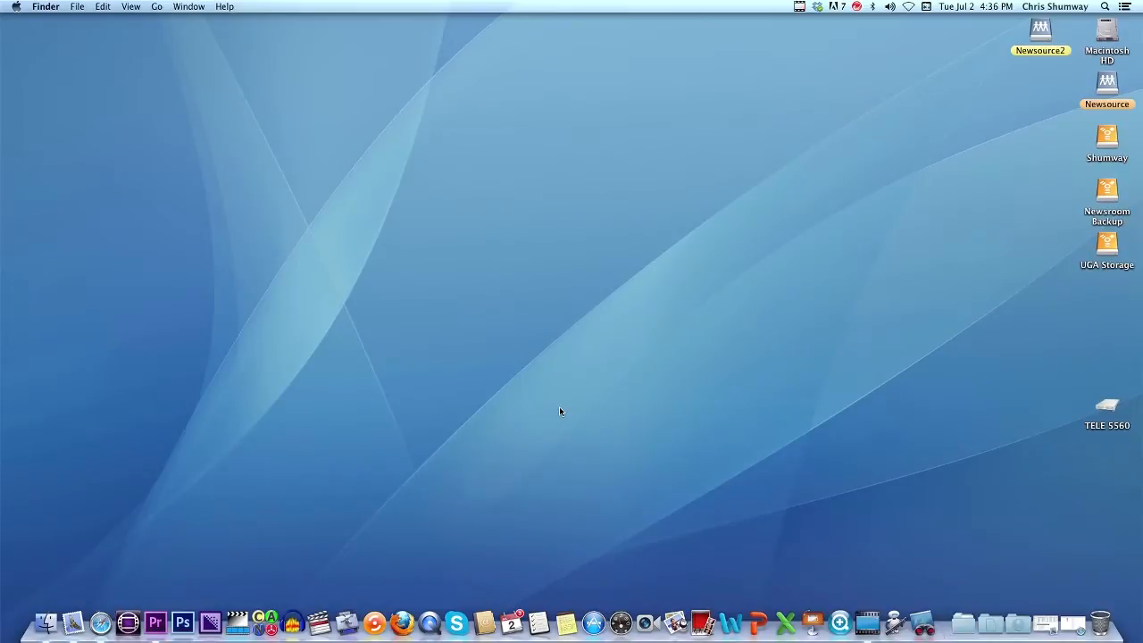
Step: Switch to Premiere Pro, scrub through the Book Signing_Dahlonega sequence and return the playhead to its start
{"action": "left_click", "coordinate": [155, 622]}
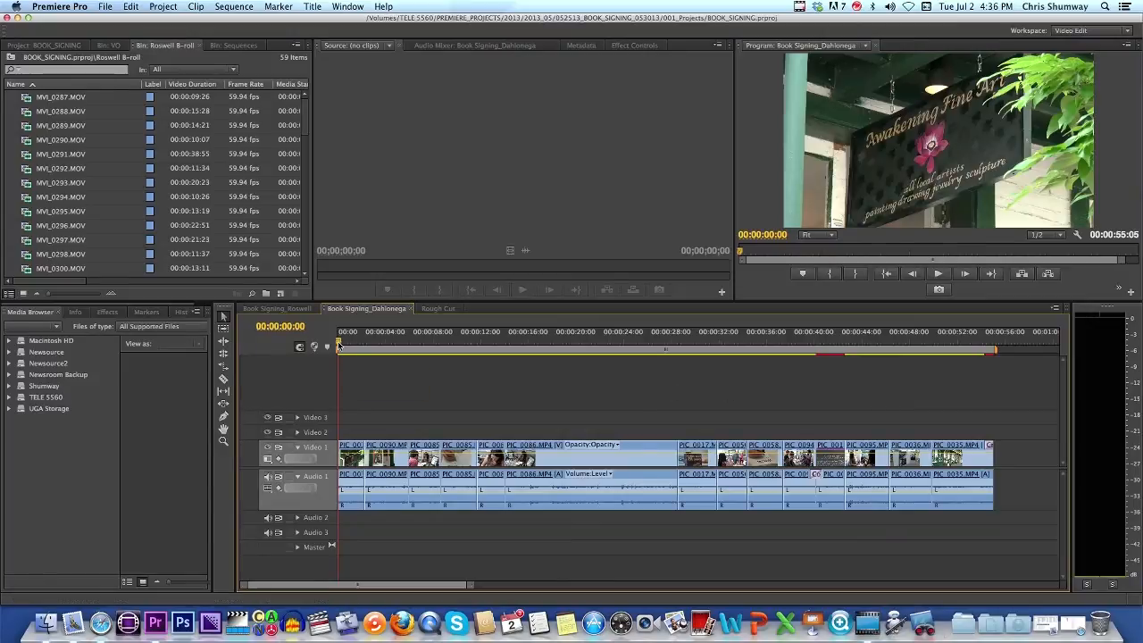
{"action": "left_click", "coordinate": [465, 350]}
{"action": "left_click_drag", "start_coordinate": [465, 353], "coordinate": [543, 367]}
{"action": "key", "text": "Home"}
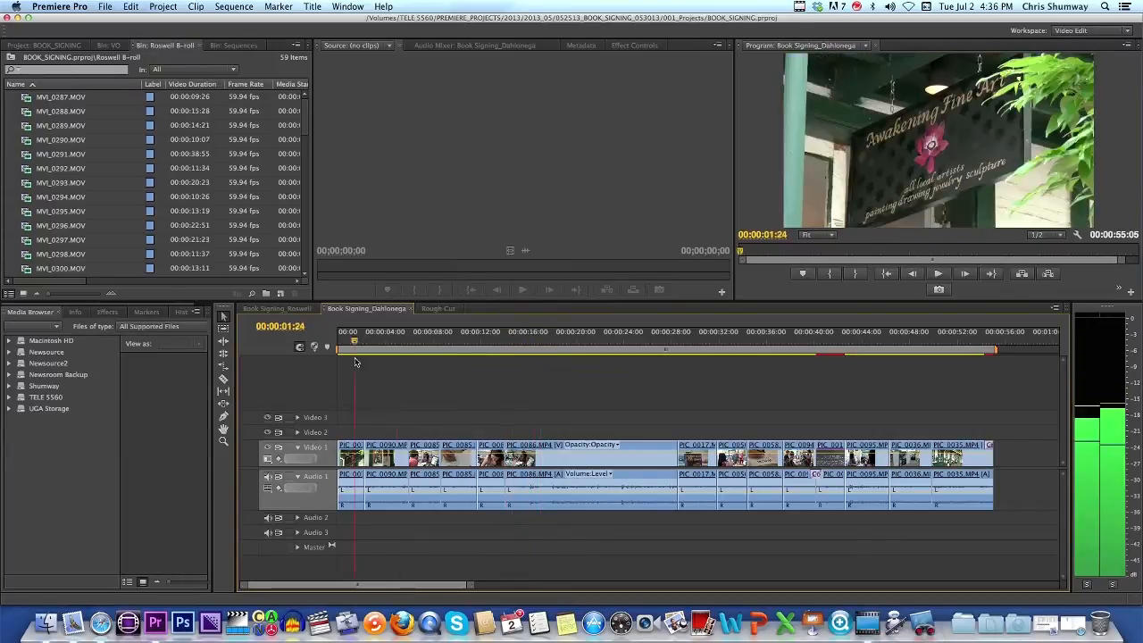
{"action": "left_click_drag", "start_coordinate": [349, 359], "coordinate": [539, 359]}
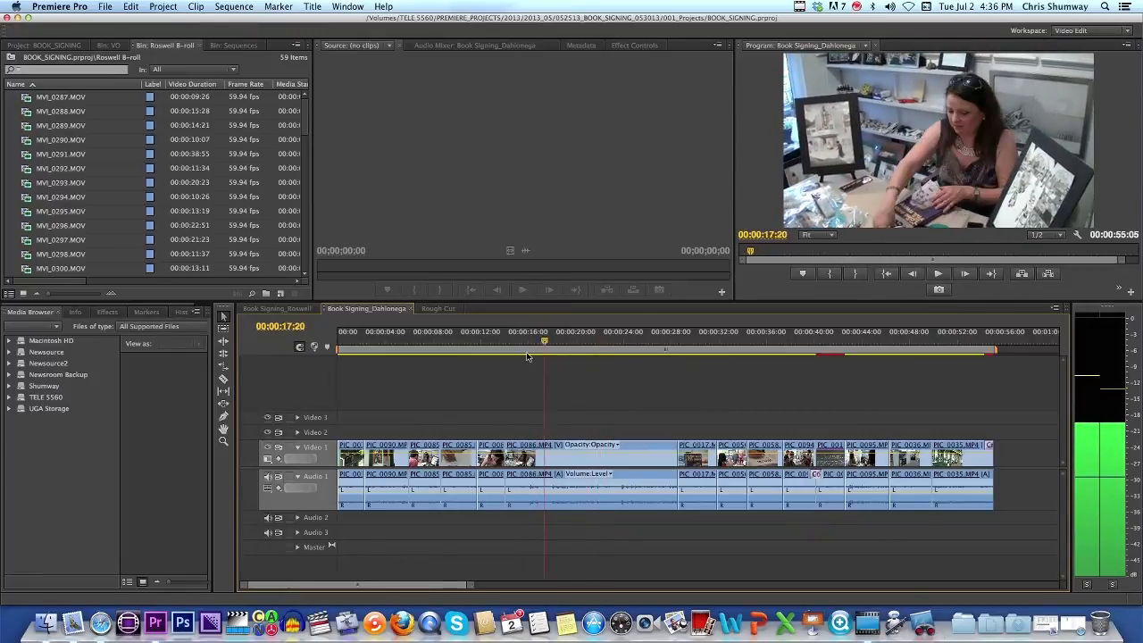
{"action": "key", "text": "Home"}
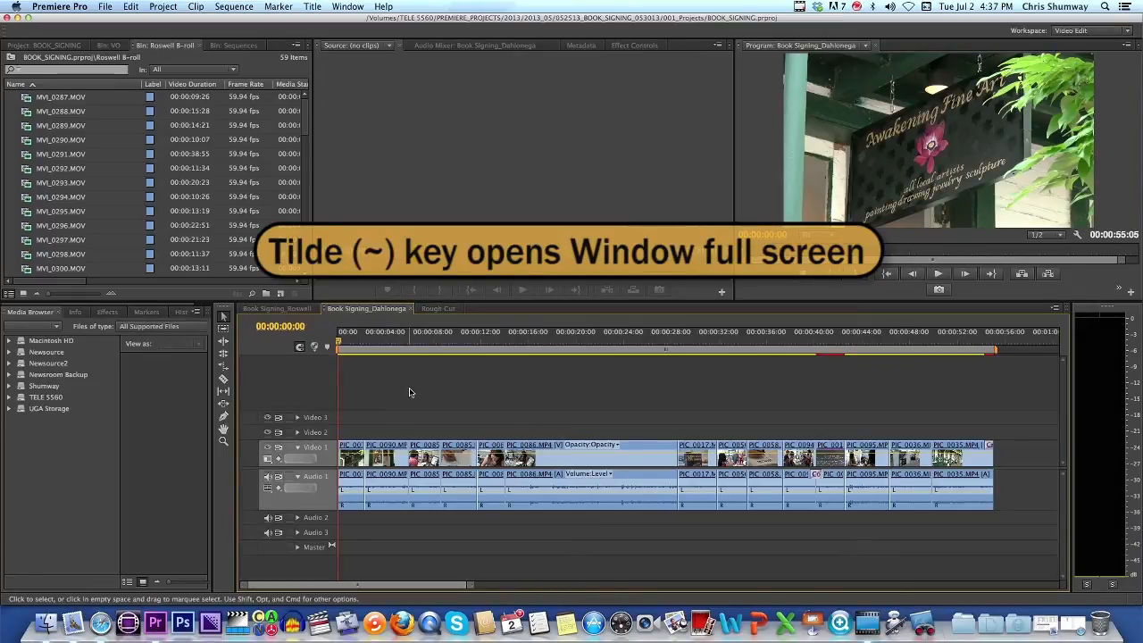
Step: Maximize the timeline panel and zoom in and out around the playhead placed at 00:00:30:19
{"action": "key", "text": "grave"}
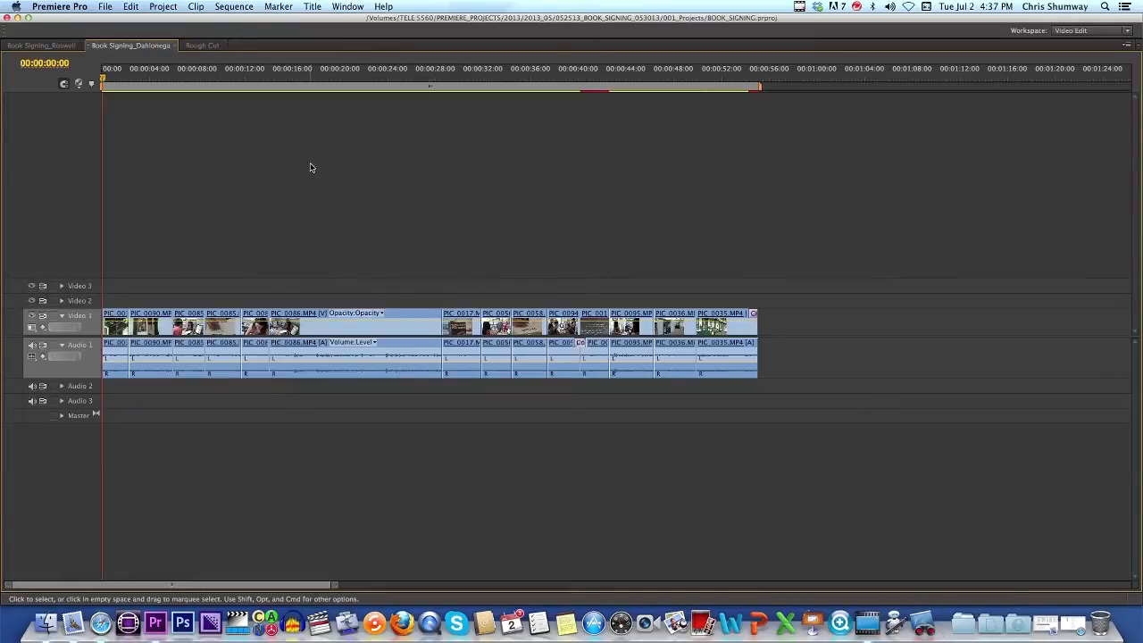
{"action": "left_click_drag", "start_coordinate": [103, 77], "coordinate": [465, 110]}
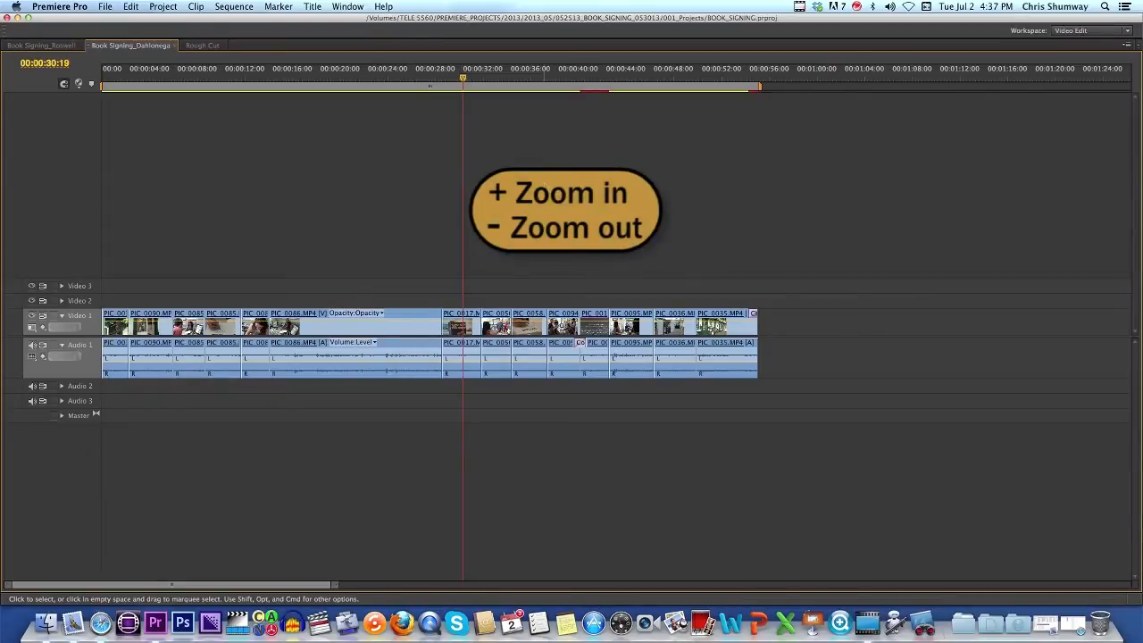
{"action": "key", "text": "equal"}
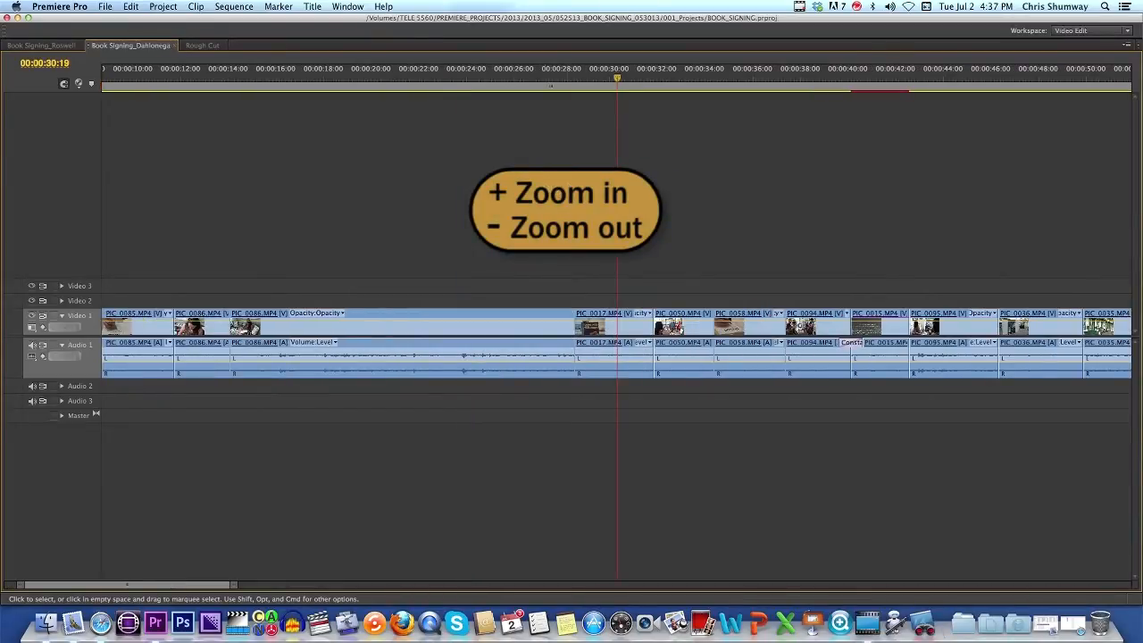
{"action": "key", "text": "equal"}
{"action": "key", "text": "equal"}
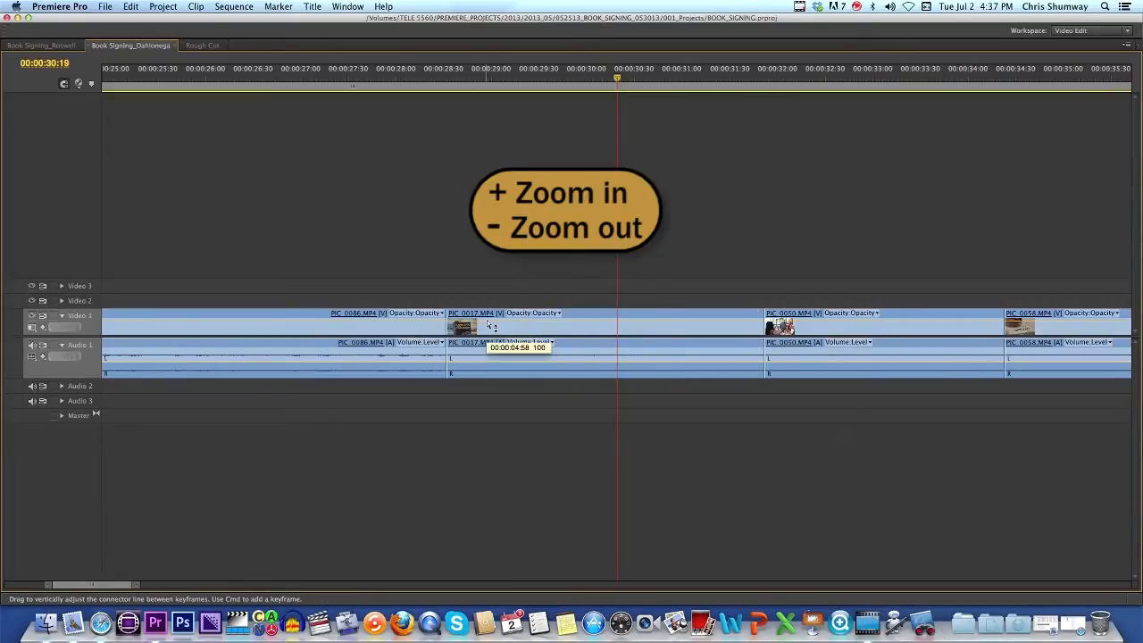
{"action": "key", "text": "minus"}
{"action": "key", "text": "minus"}
{"action": "key", "text": "minus"}
{"action": "key", "text": "minus"}
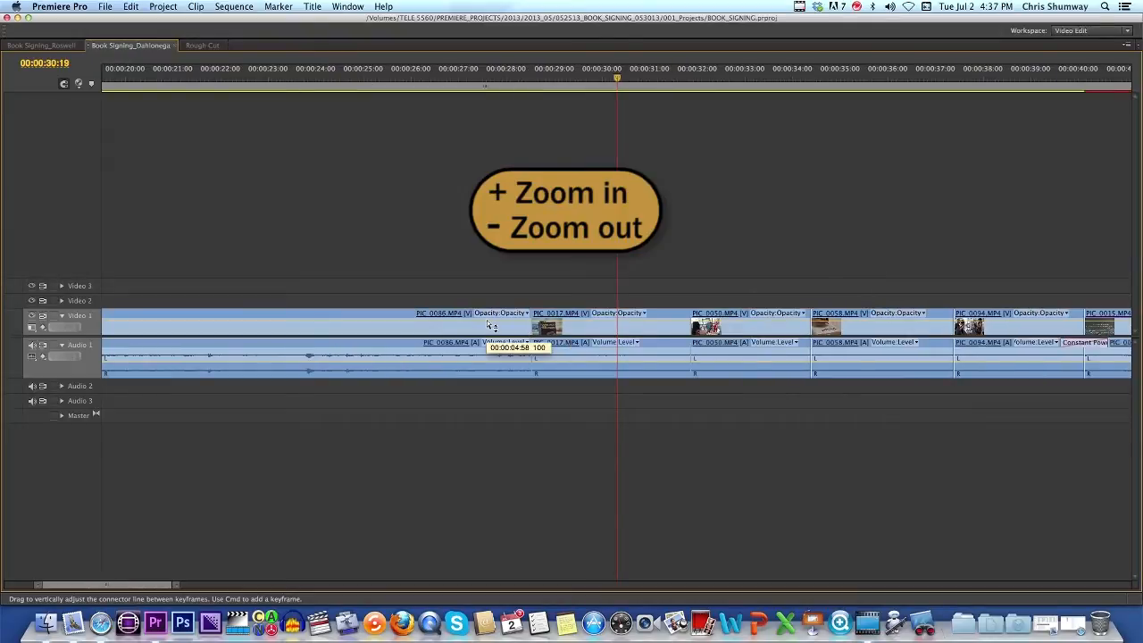
{"action": "key", "text": "minus"}
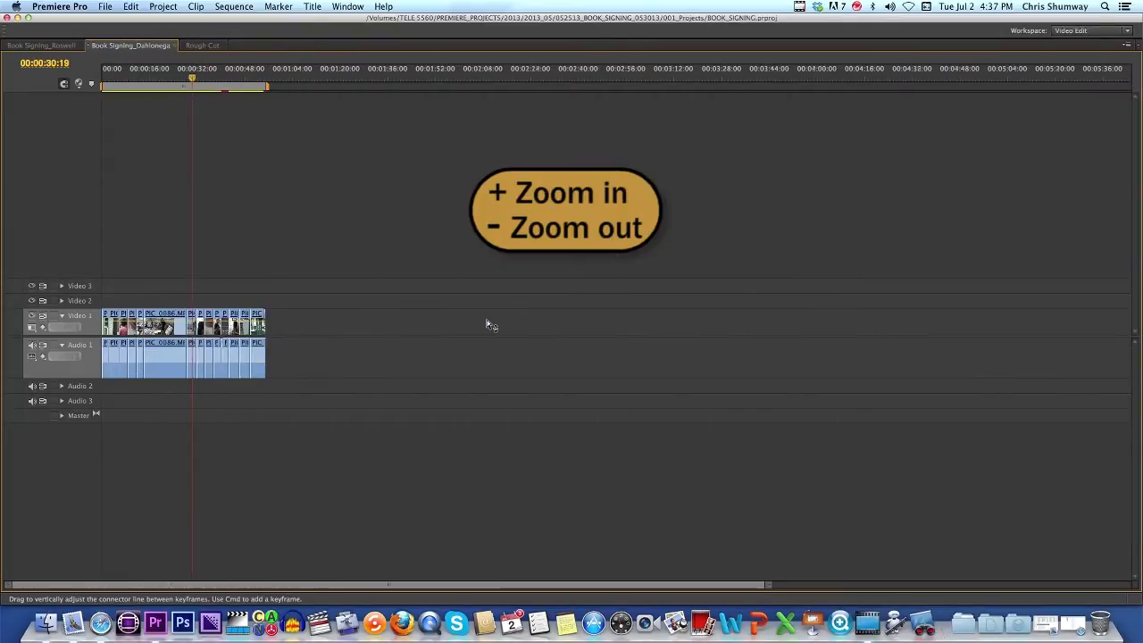
{"action": "key", "text": "equal"}
{"action": "key", "text": "equal"}
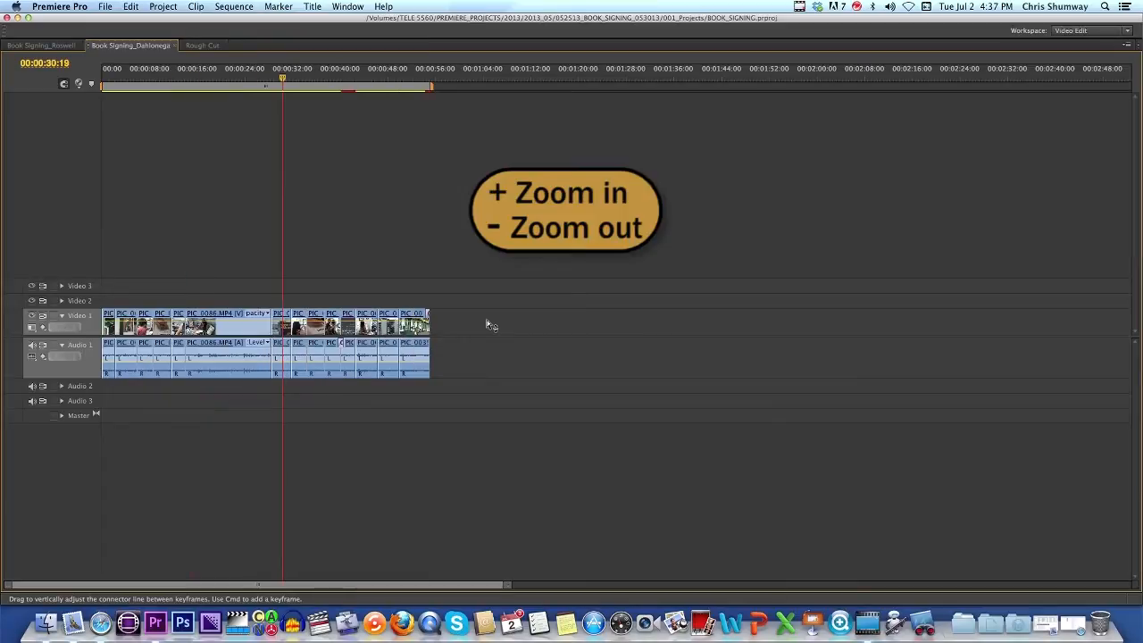
{"action": "key", "text": "equal"}
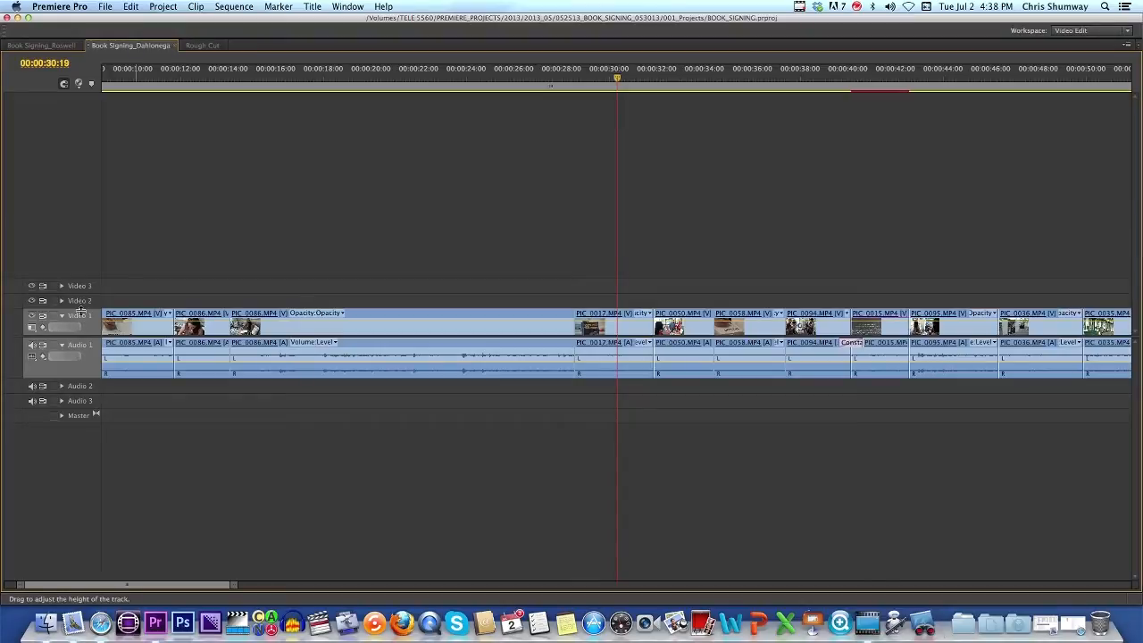
Step: Increase the height of the Video 1 and Audio 1 tracks for larger thumbnails and waveforms
{"action": "left_click_drag", "start_coordinate": [80, 311], "coordinate": [79, 268]}
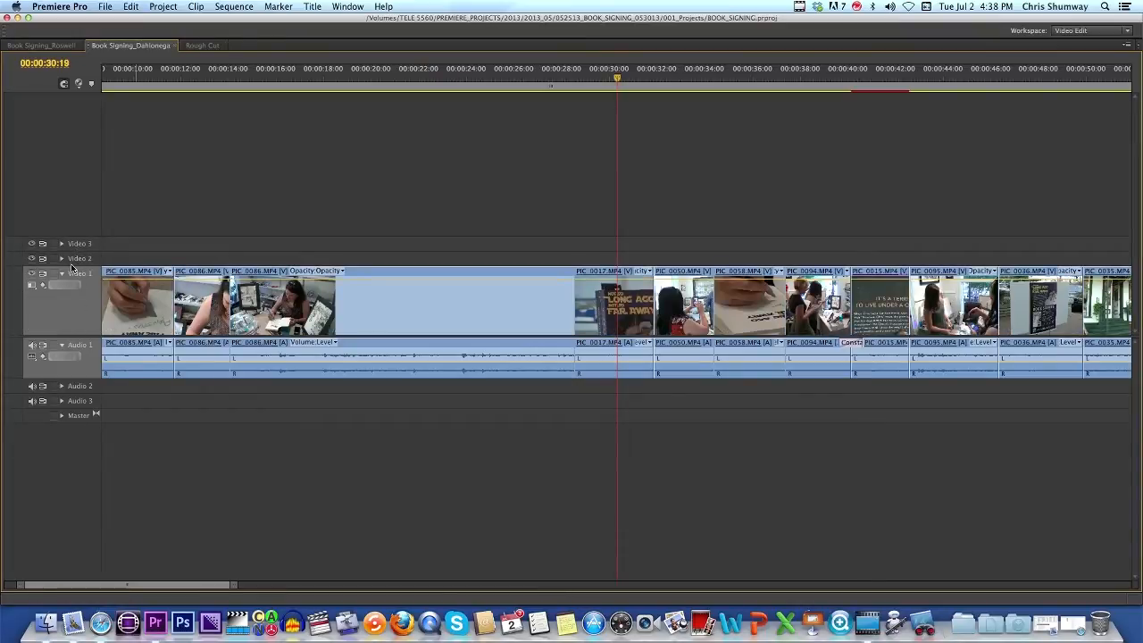
{"action": "left_click_drag", "start_coordinate": [71, 272], "coordinate": [71, 287]}
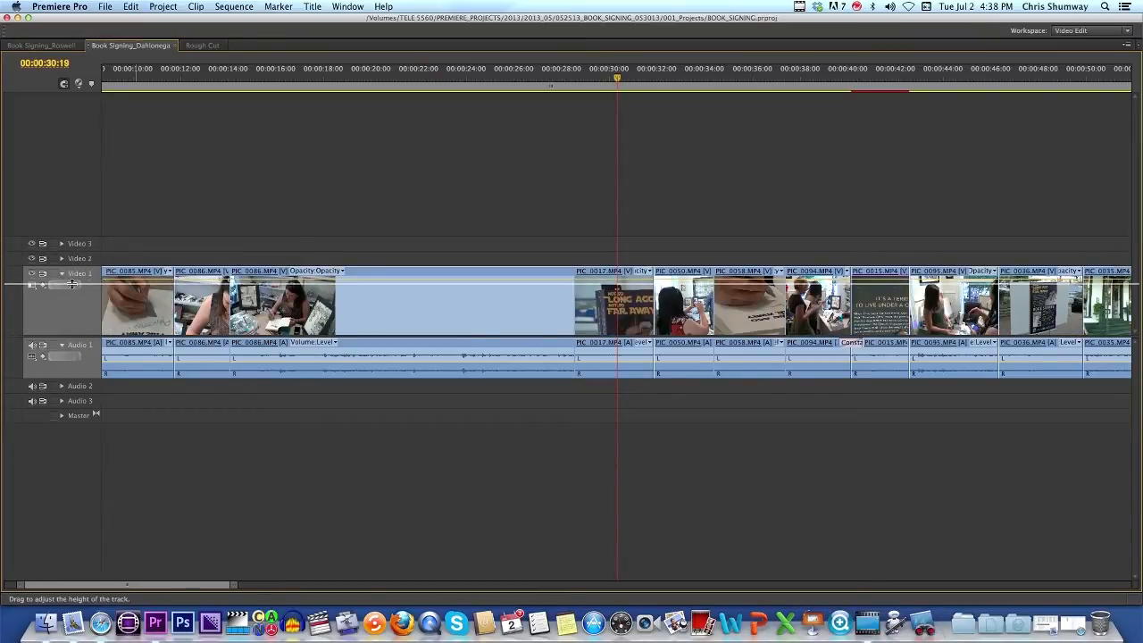
{"action": "left_click", "coordinate": [62, 347]}
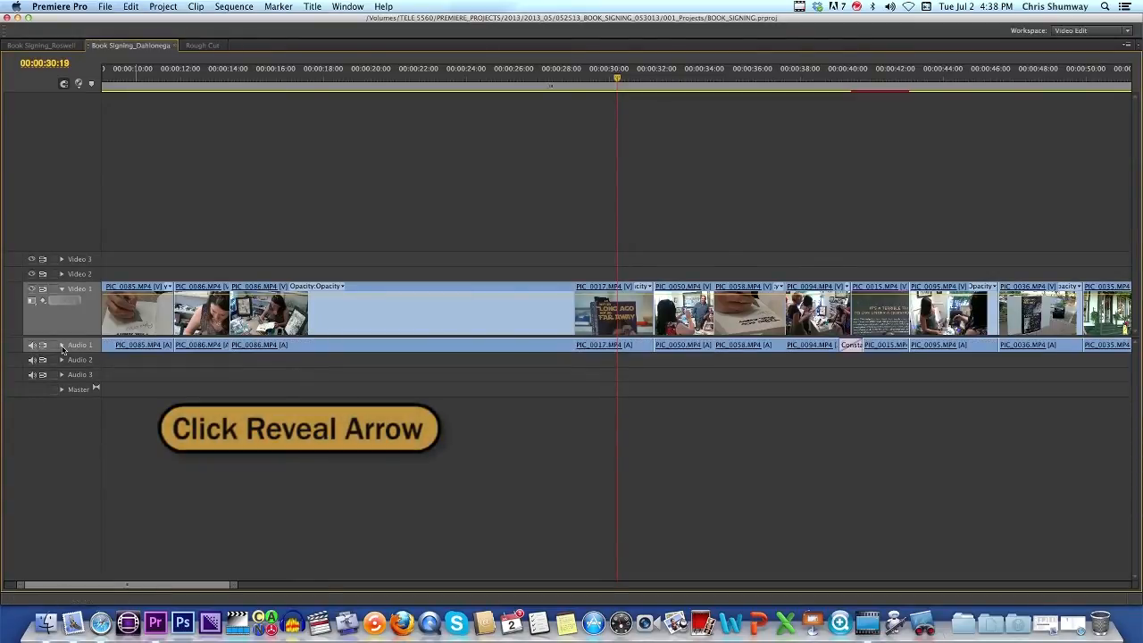
{"action": "left_click", "coordinate": [62, 347]}
{"action": "left_click_drag", "start_coordinate": [70, 376], "coordinate": [76, 440]}
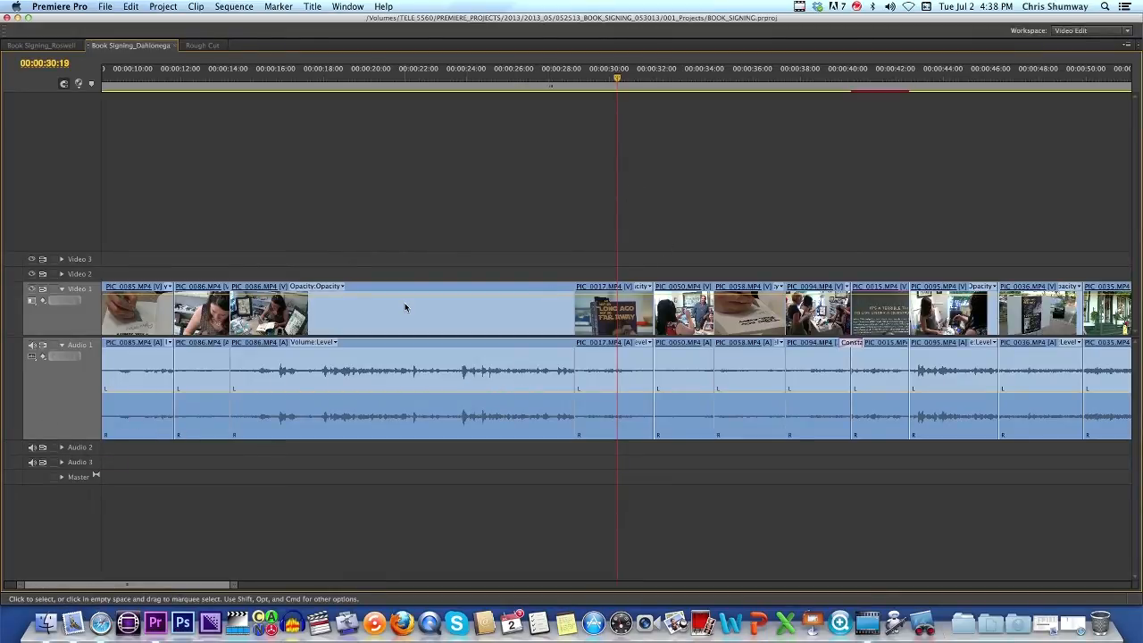
Step: Place the playhead at 00:00:29:34, select the linked PIC_0017 clip and check its Unlink option
{"action": "key", "text": "minus"}
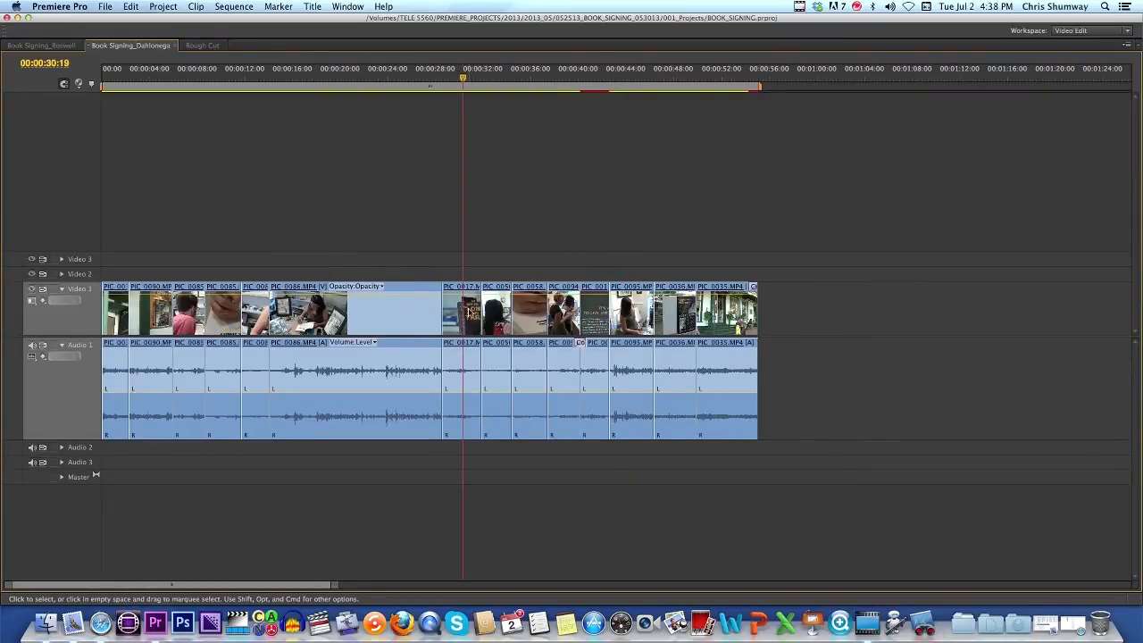
{"action": "mouse_move", "coordinate": [464, 78]}
{"action": "left_mouse_down"}
{"action": "mouse_move", "coordinate": [442, 78]}
{"action": "mouse_move", "coordinate": [453, 77]}
{"action": "left_mouse_up"}
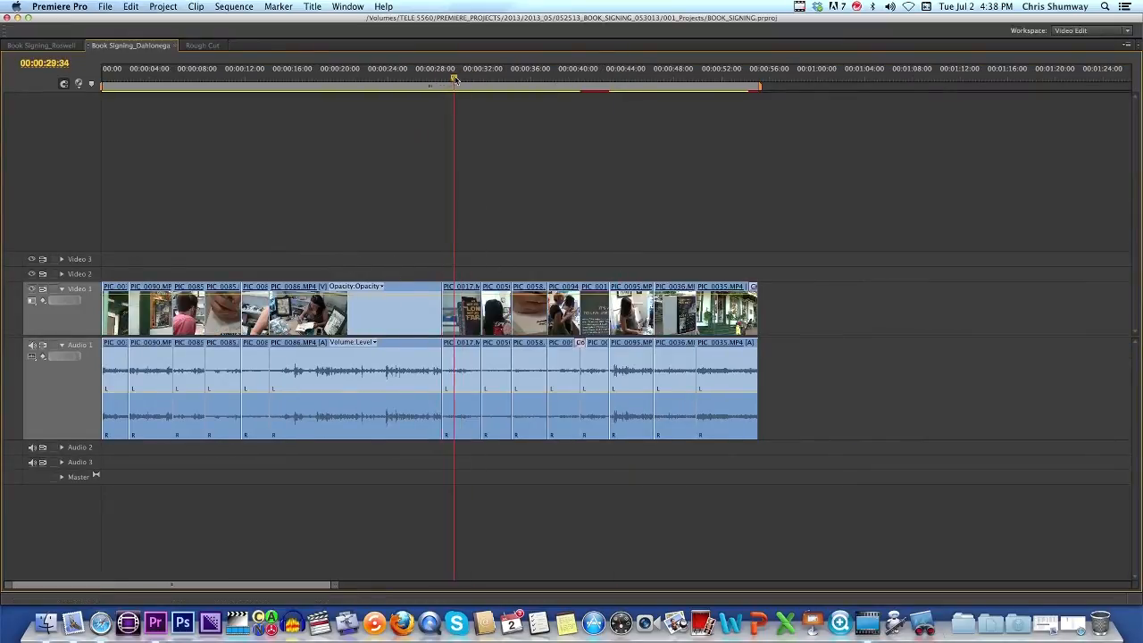
{"action": "left_click", "coordinate": [461, 311]}
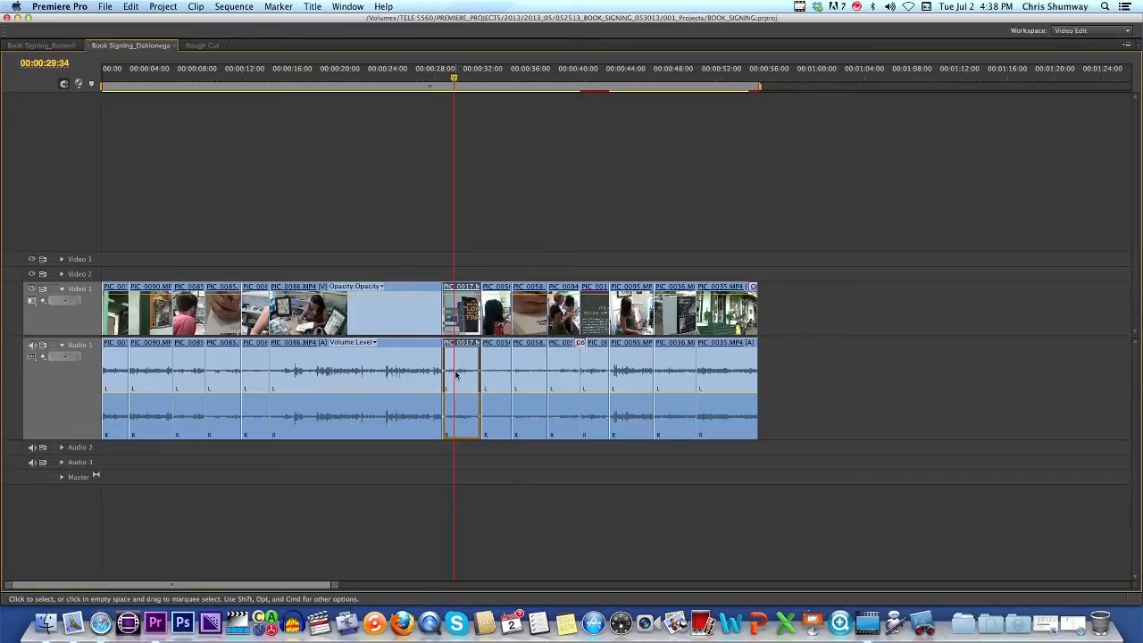
{"action": "left_click", "coordinate": [416, 308]}
{"action": "left_click", "coordinate": [466, 308]}
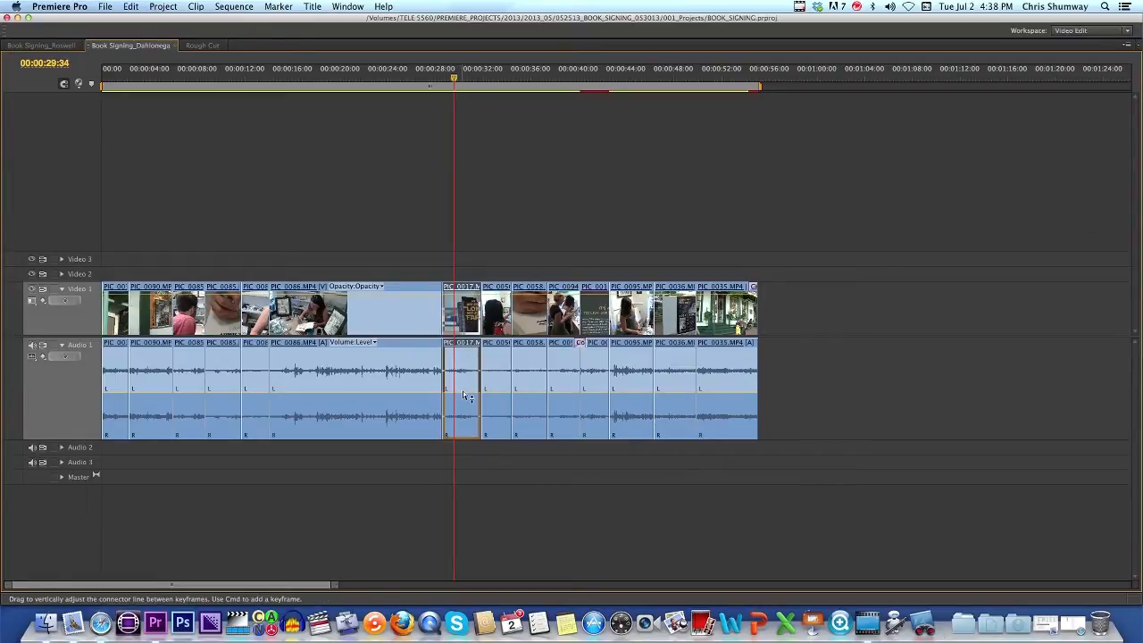
{"action": "right_click", "coordinate": [463, 321]}
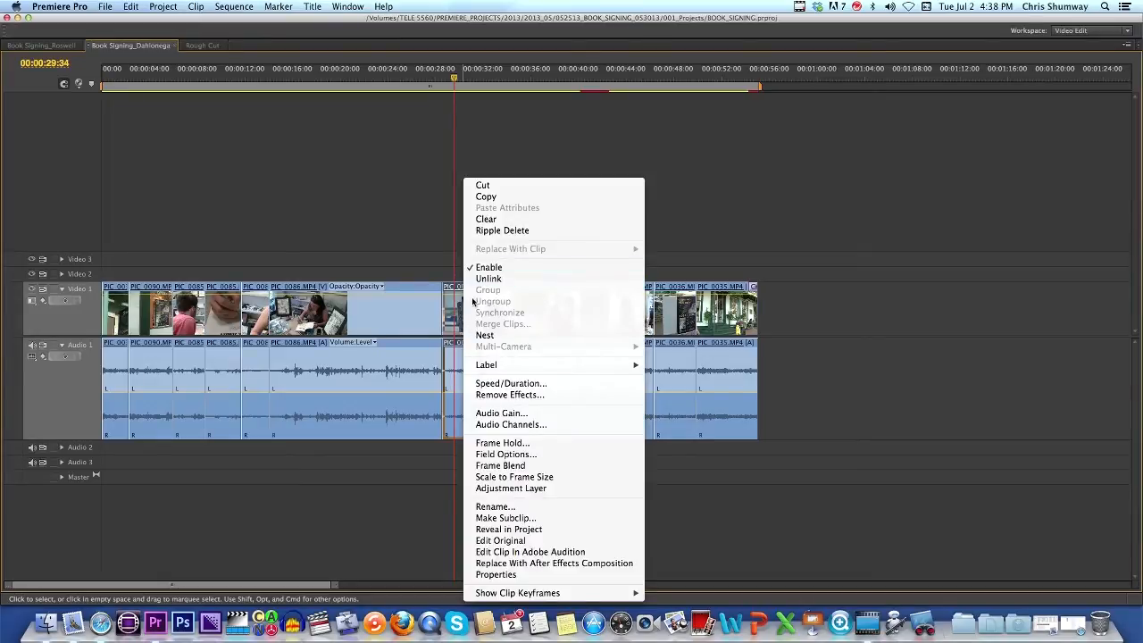
{"action": "left_click", "coordinate": [483, 279]}
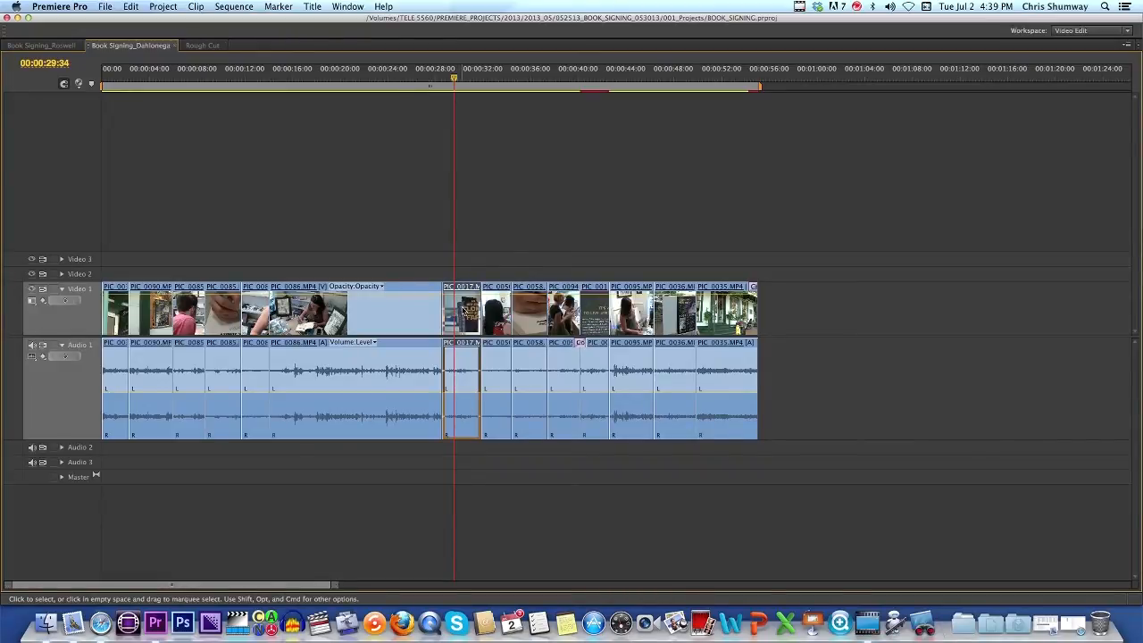
Step: Try moving the PIC_0017 clip beyond the end of the sequence and return it to its original slot
{"action": "left_click_drag", "start_coordinate": [463, 311], "coordinate": [830, 295]}
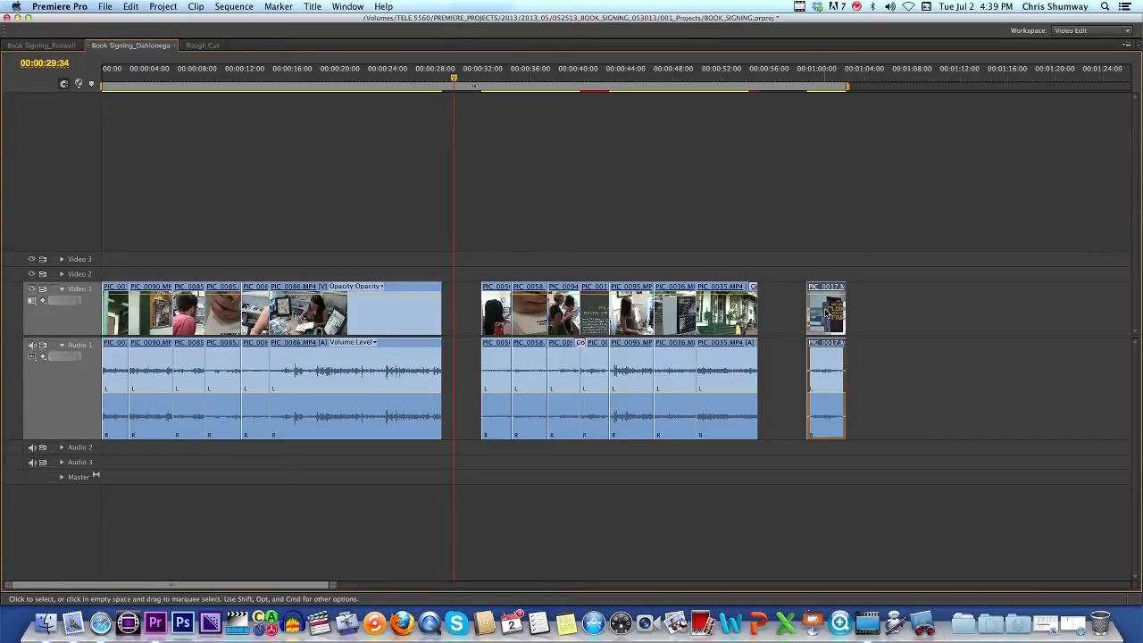
{"action": "mouse_move", "coordinate": [825, 313]}
{"action": "left_mouse_down"}
{"action": "mouse_move", "coordinate": [792, 313]}
{"action": "mouse_move", "coordinate": [902, 310]}
{"action": "mouse_move", "coordinate": [799, 306]}
{"action": "left_mouse_up"}
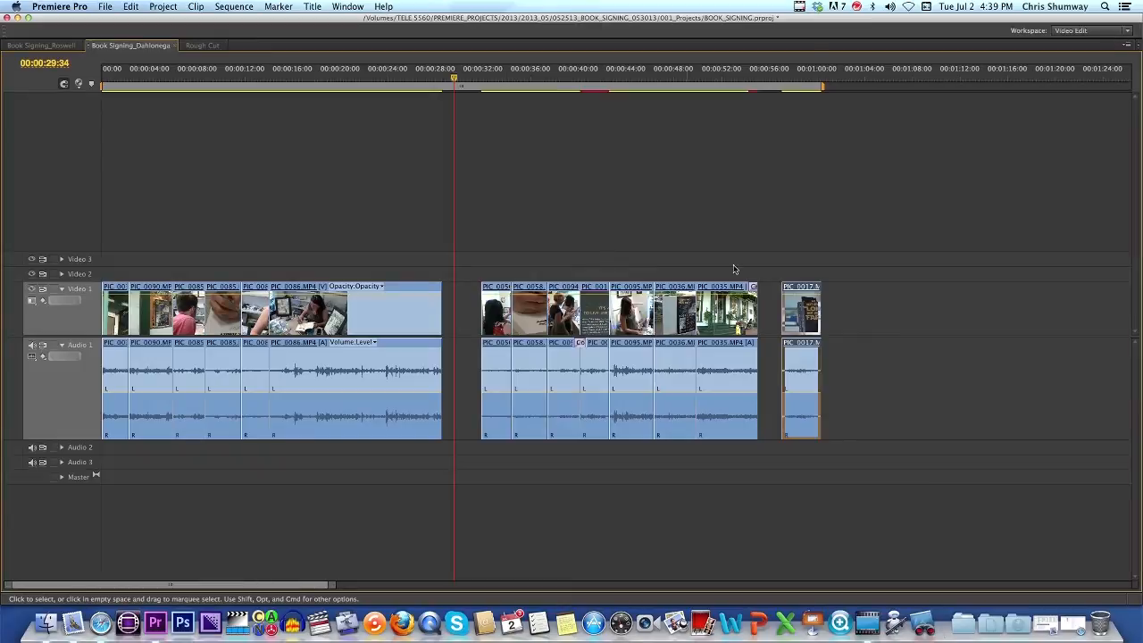
{"action": "left_click_drag", "start_coordinate": [808, 314], "coordinate": [954, 312]}
{"action": "mouse_move", "coordinate": [735, 322]}
{"action": "left_mouse_down"}
{"action": "mouse_move", "coordinate": [818, 320]}
{"action": "mouse_move", "coordinate": [728, 319]}
{"action": "left_mouse_up"}
{"action": "left_click_drag", "start_coordinate": [952, 314], "coordinate": [471, 315]}
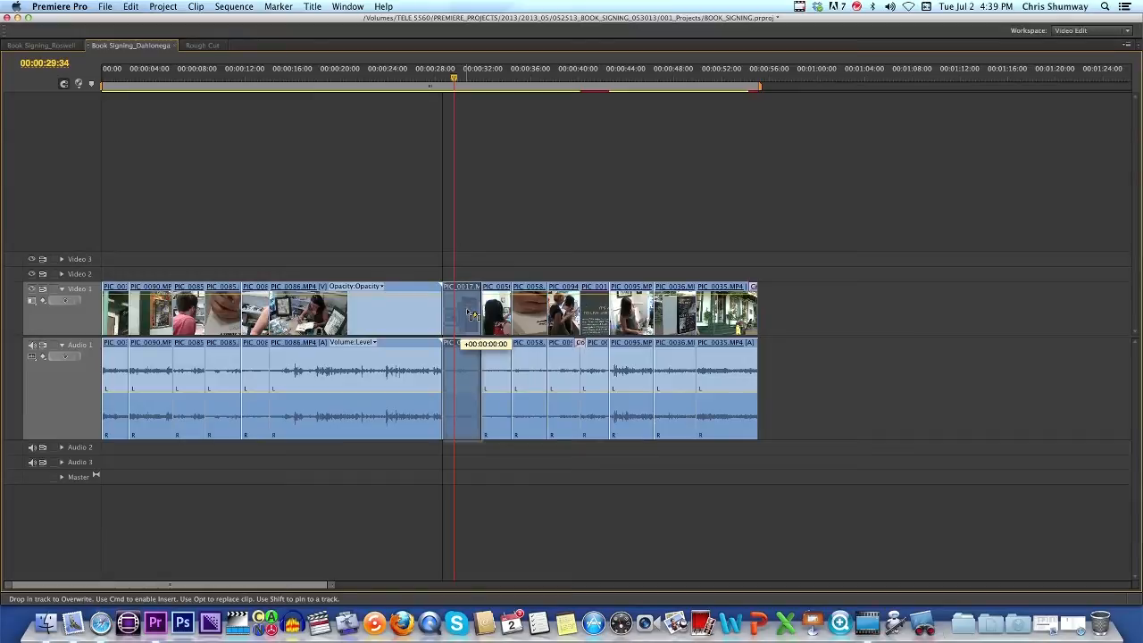
{"action": "mouse_move", "coordinate": [471, 314]}
{"action": "left_mouse_down"}
{"action": "mouse_move", "coordinate": [563, 314]}
{"action": "mouse_move", "coordinate": [468, 311]}
{"action": "left_mouse_up"}
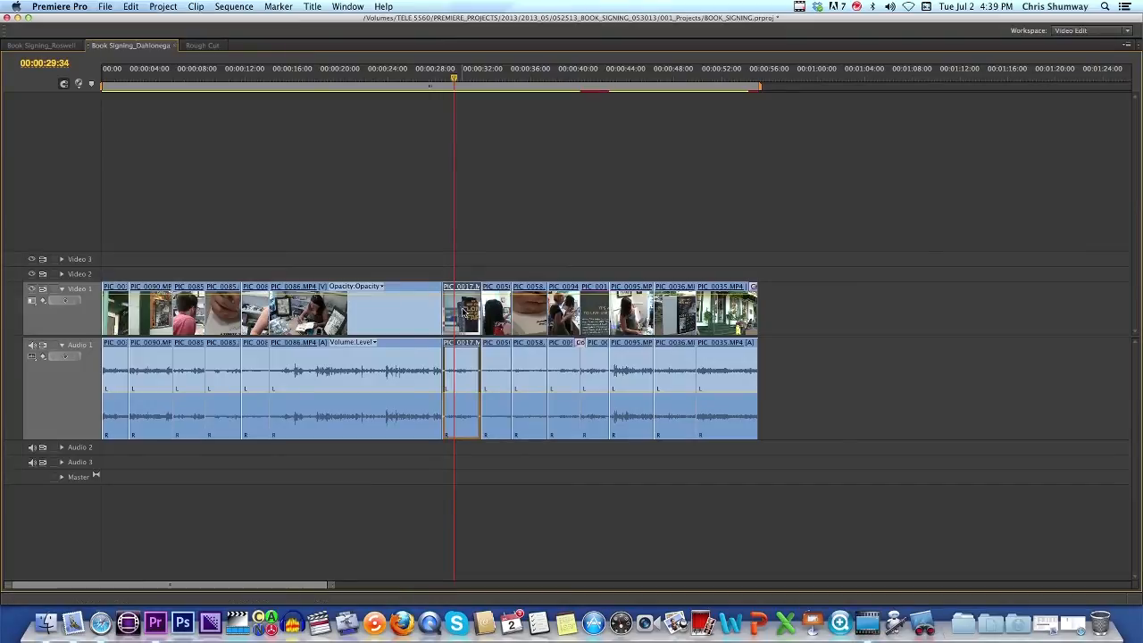
Step: Preview overwriting the neighbouring clips on both sides with PIC_0017 and put it back in its original slot
{"action": "scroll", "coordinate": [463, 311], "scroll_direction": "right", "scroll_amount": 1}
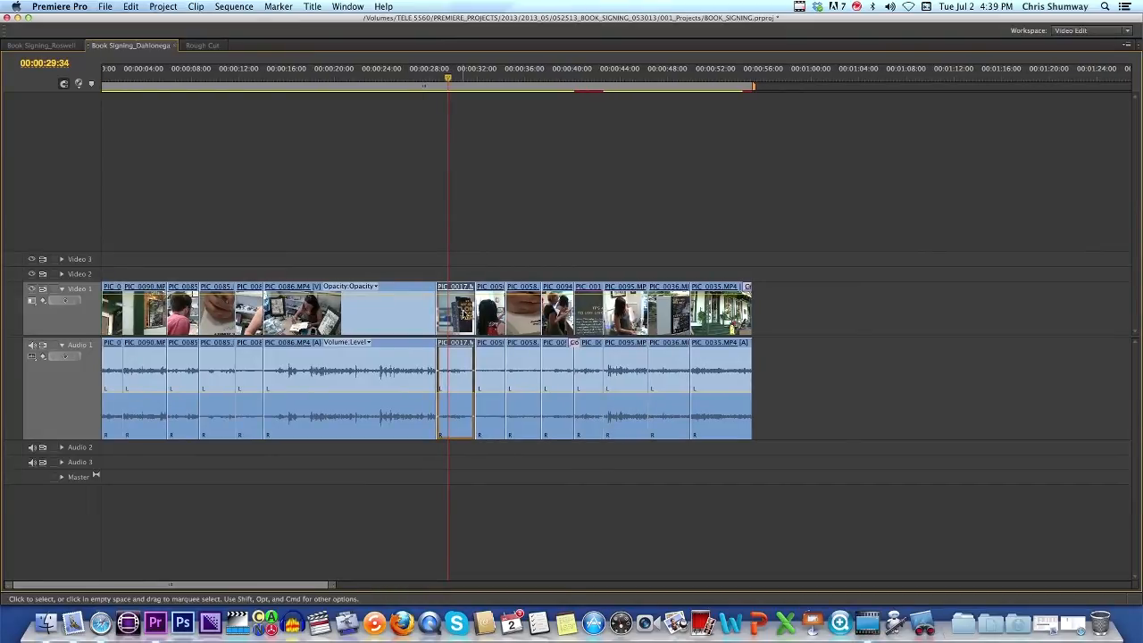
{"action": "left_click_drag", "start_coordinate": [464, 317], "coordinate": [505, 321]}
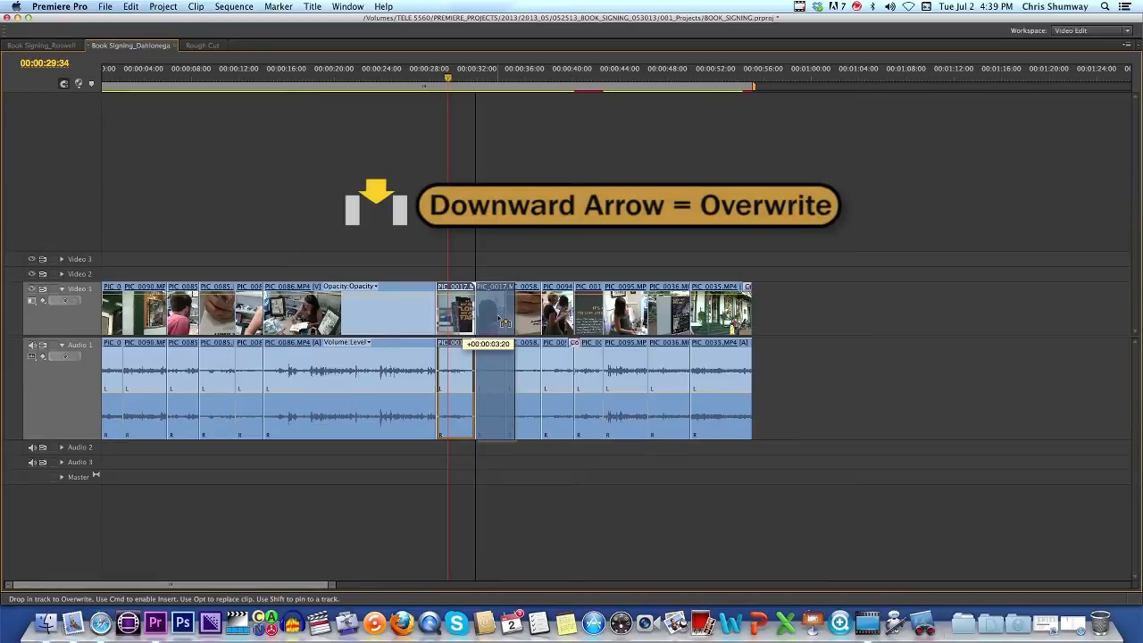
{"action": "left_click_drag", "start_coordinate": [504, 321], "coordinate": [376, 314]}
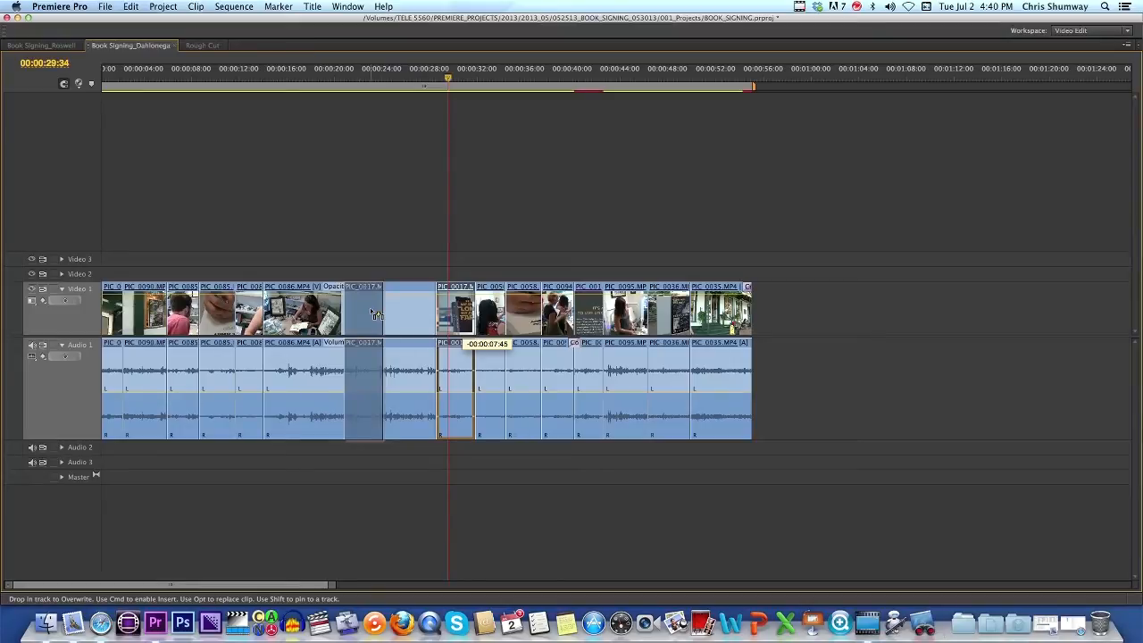
{"action": "left_click_drag", "start_coordinate": [376, 315], "coordinate": [457, 332]}
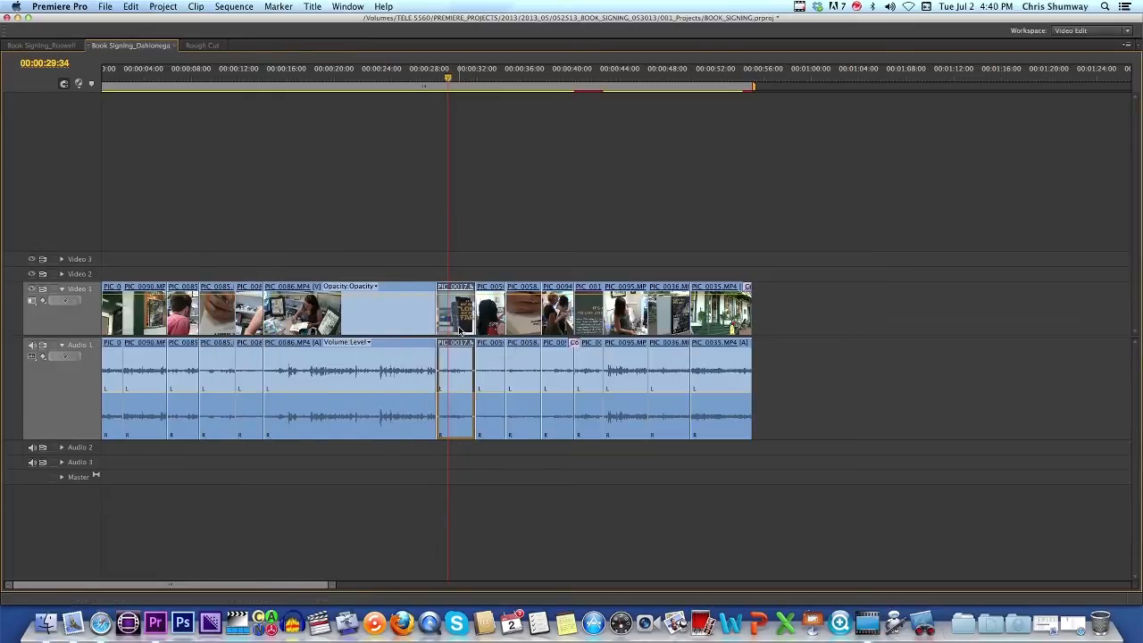
Step: Overwrite part of the long PIC_0086 clip with PIC_0017, shifted 00:00:09:11 earlier, and place the playhead in the gap at 00:00:28:58
{"action": "left_click", "coordinate": [64, 86]}
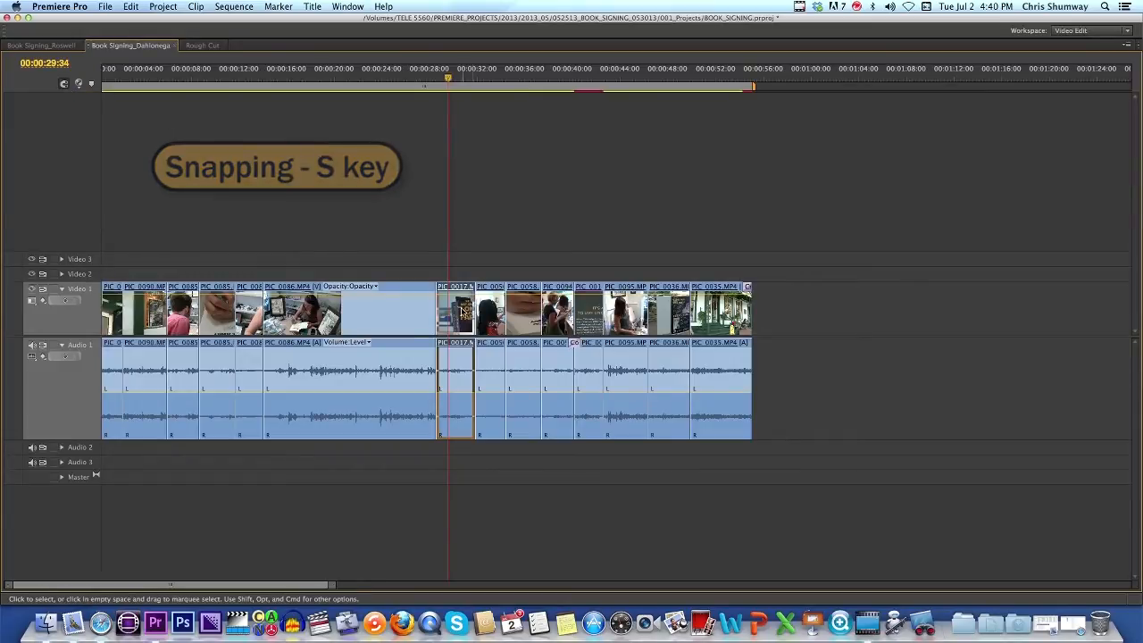
{"action": "mouse_move", "coordinate": [463, 312]}
{"action": "left_mouse_down"}
{"action": "mouse_move", "coordinate": [268, 318]}
{"action": "mouse_move", "coordinate": [481, 329]}
{"action": "mouse_move", "coordinate": [470, 331]}
{"action": "left_mouse_up"}
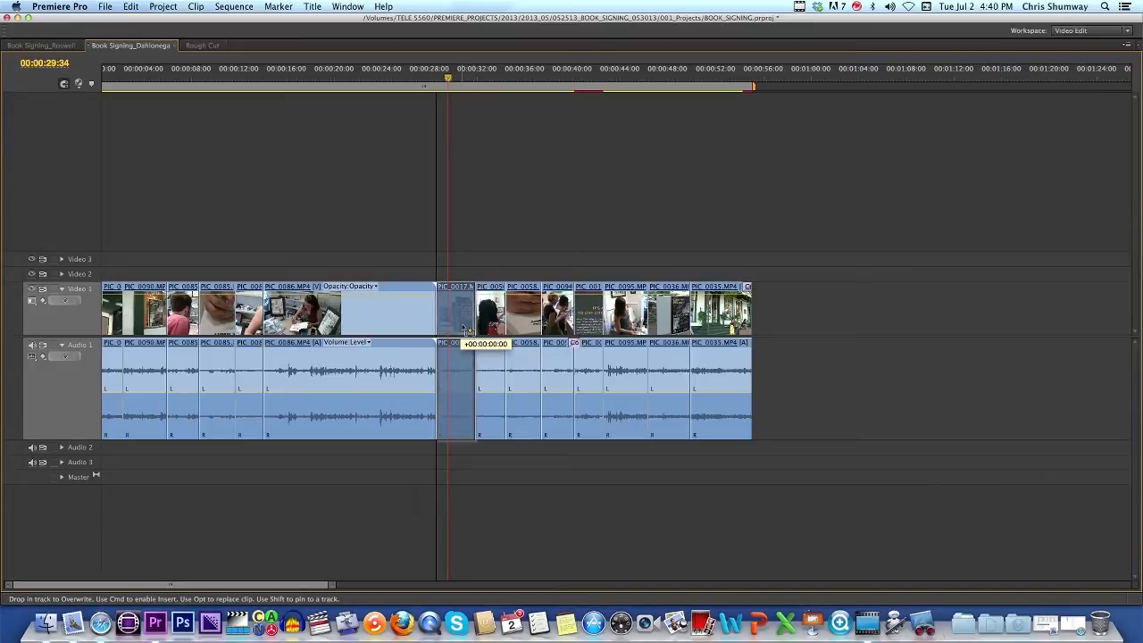
{"action": "left_click_drag", "start_coordinate": [466, 330], "coordinate": [357, 330]}
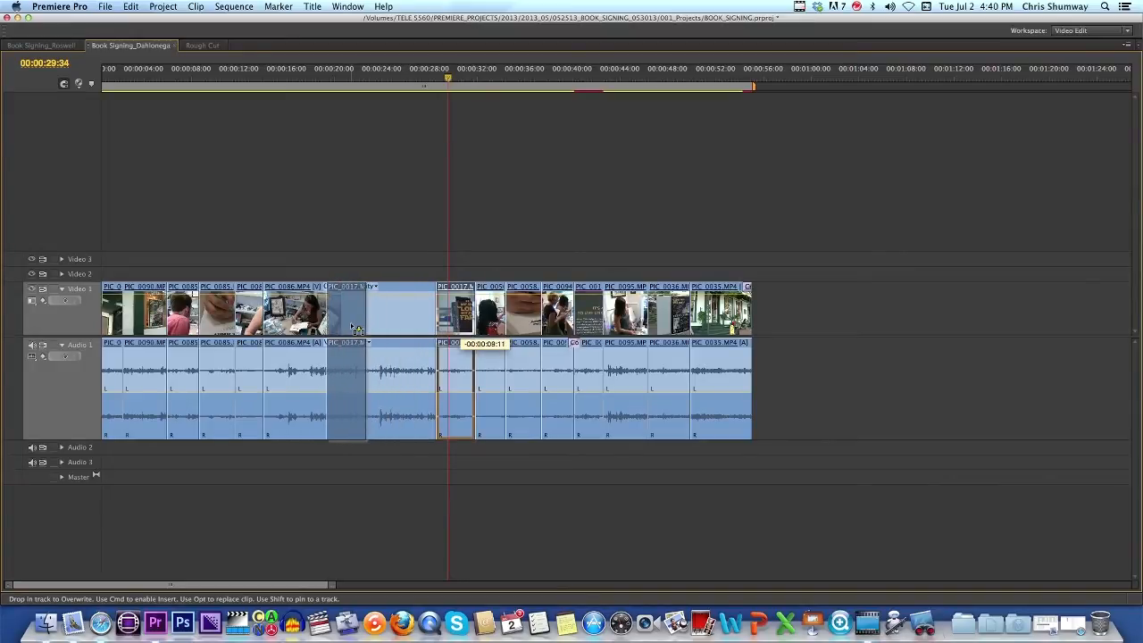
{"action": "left_click_drag", "start_coordinate": [357, 330], "coordinate": [351, 328]}
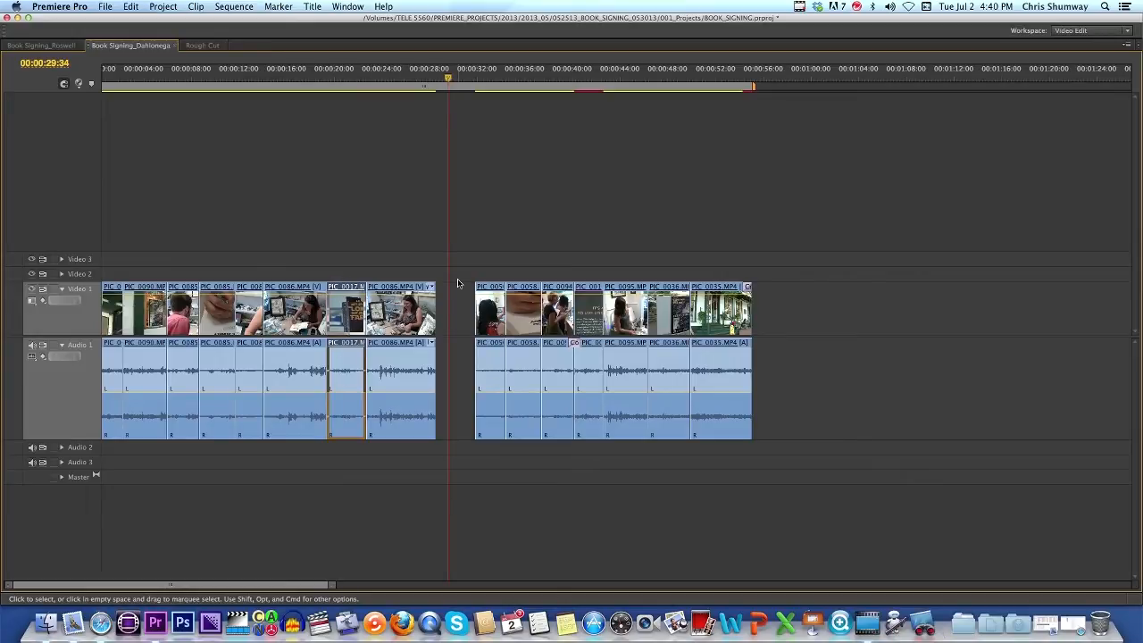
{"action": "mouse_move", "coordinate": [448, 80]}
{"action": "left_mouse_down"}
{"action": "mouse_move", "coordinate": [299, 82]}
{"action": "mouse_move", "coordinate": [441, 86]}
{"action": "left_mouse_up"}
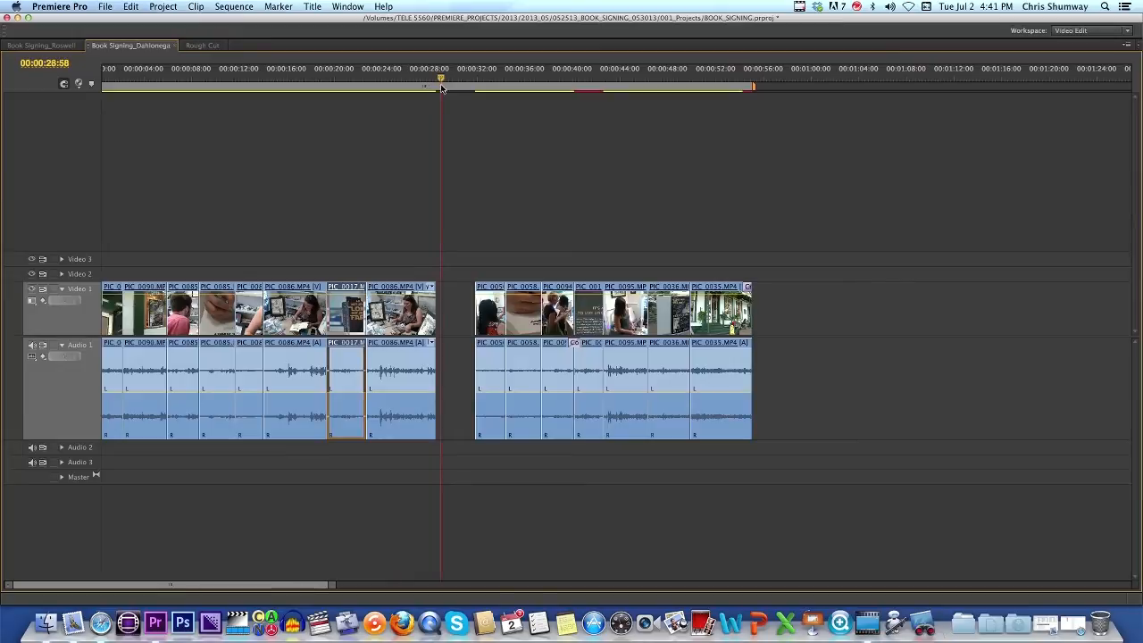
Step: Undo the overwrite move of PIC_0017 and select the clip in its original slot after the long PIC_0086 clip
{"action": "key", "text": "super+z"}
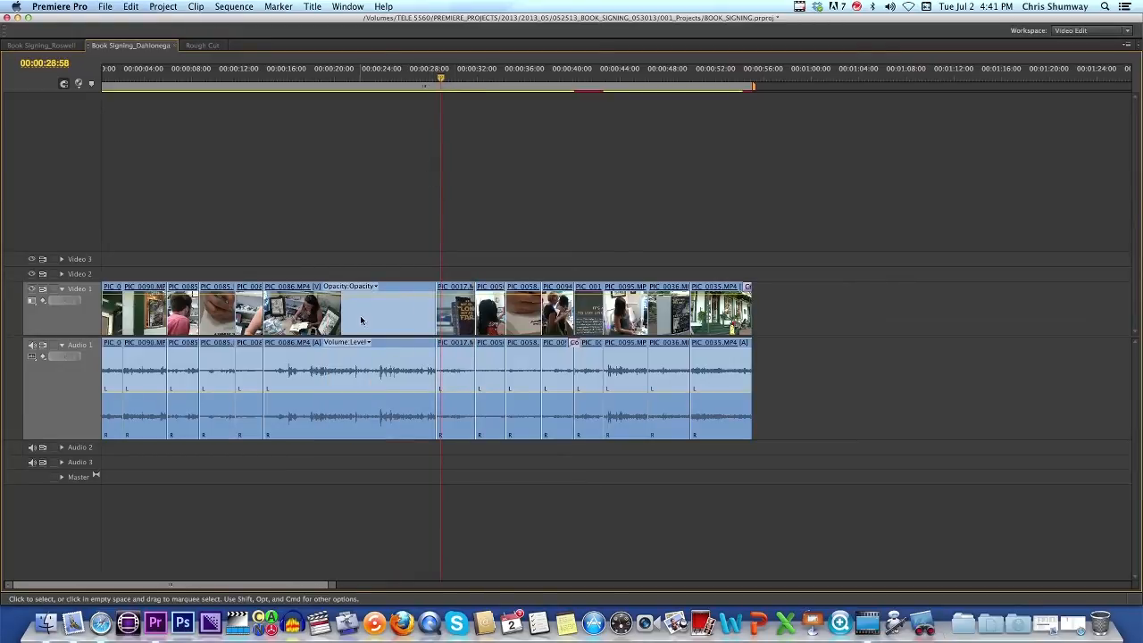
{"action": "mouse_move", "coordinate": [461, 330]}
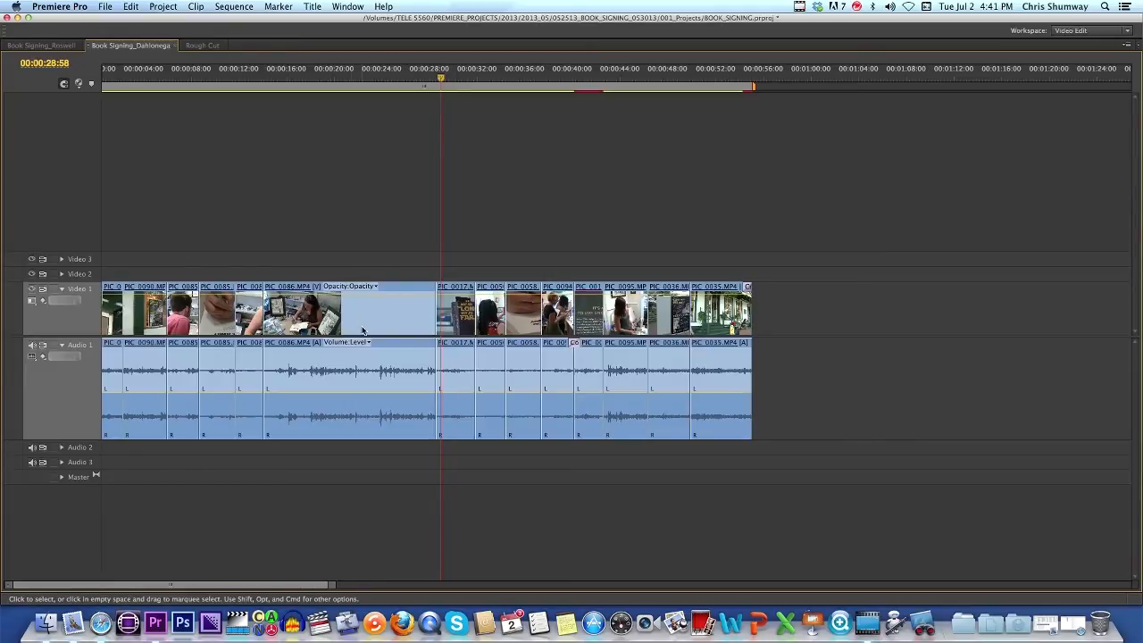
{"action": "left_click", "coordinate": [454, 314]}
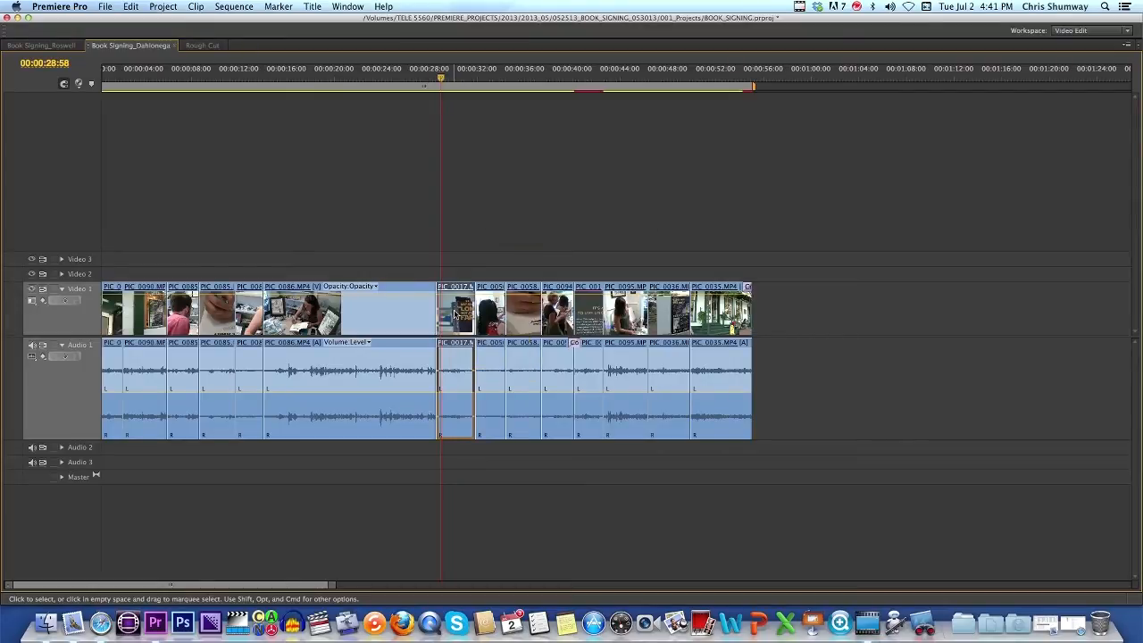
{"action": "mouse_move", "coordinate": [454, 314]}
{"action": "left_mouse_down"}
{"action": "mouse_move", "coordinate": [427, 317]}
{"action": "mouse_move", "coordinate": [456, 314]}
{"action": "left_mouse_up"}
{"action": "key", "text": "super"}
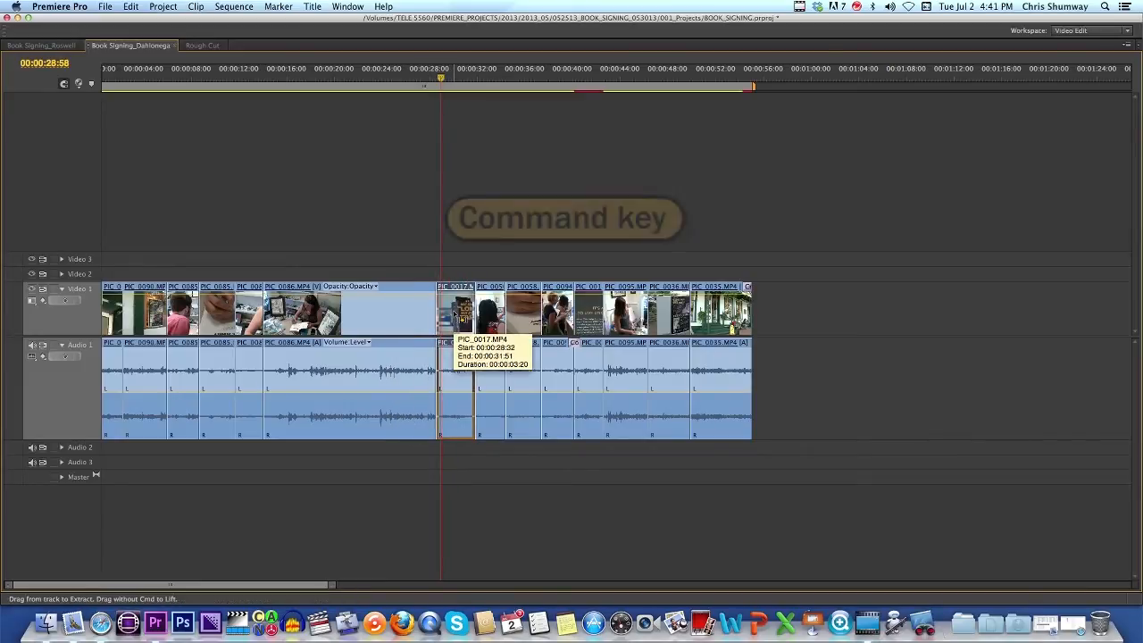
{"action": "key", "text": "super"}
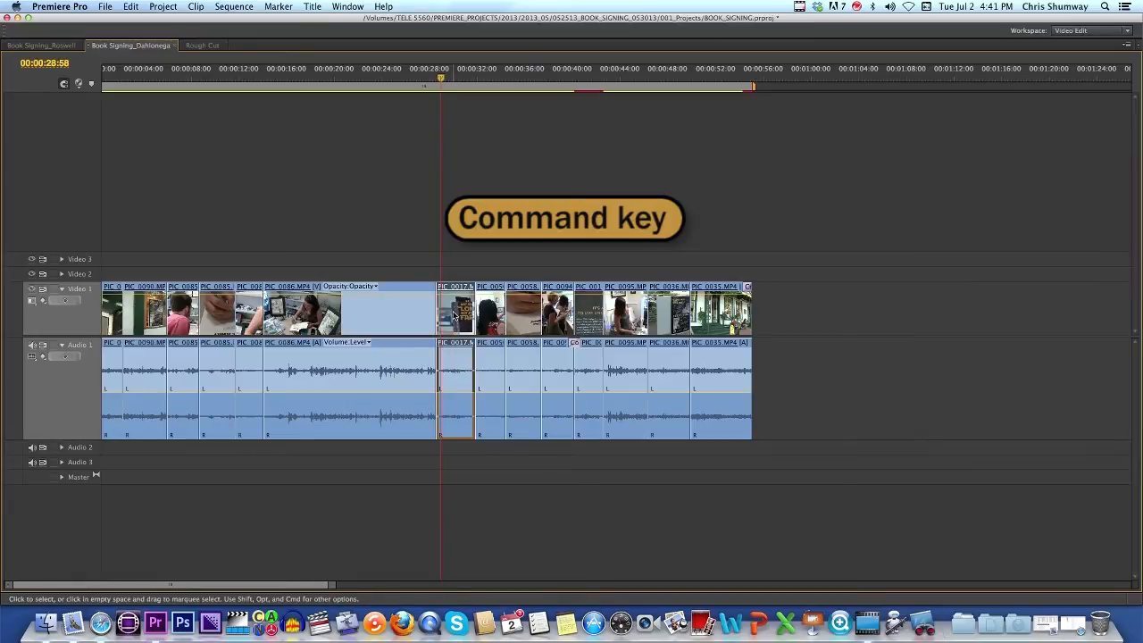
Step: Insert PIC_0017 directly before the long PIC_0086 clip so later clips shift, and place the playhead at 00:00:22:44
{"action": "left_click_drag", "start_coordinate": [454, 314], "coordinate": [435, 315]}
{"action": "key", "text": "super"}
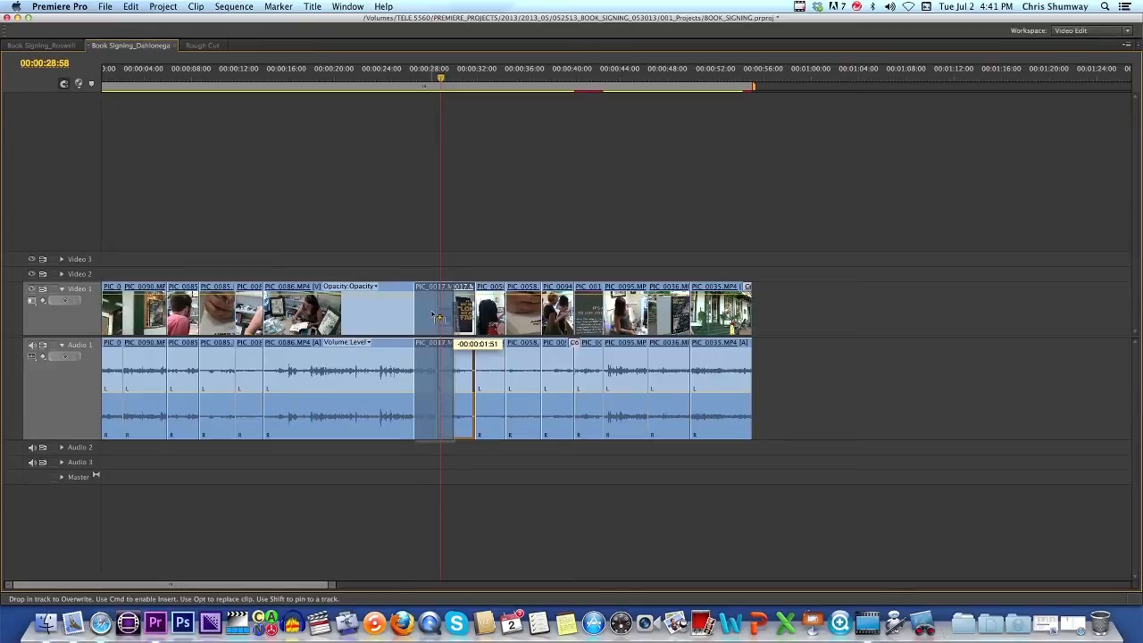
{"action": "key", "text": "super"}
{"action": "left_click_drag", "start_coordinate": [436, 317], "coordinate": [286, 316]}
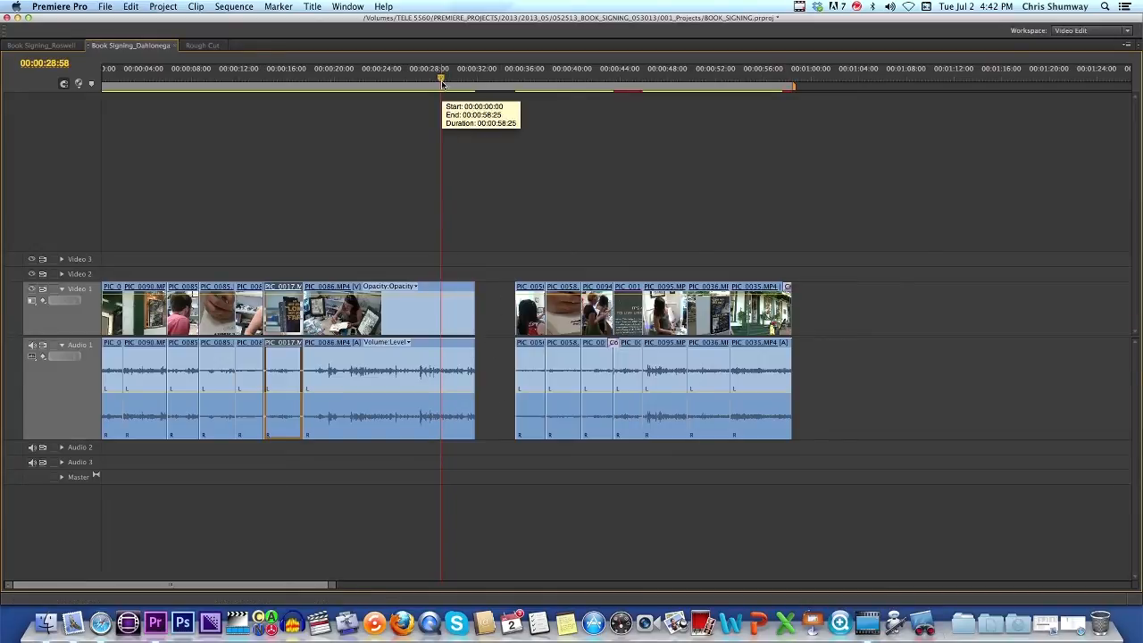
{"action": "left_click_drag", "start_coordinate": [441, 79], "coordinate": [373, 105]}
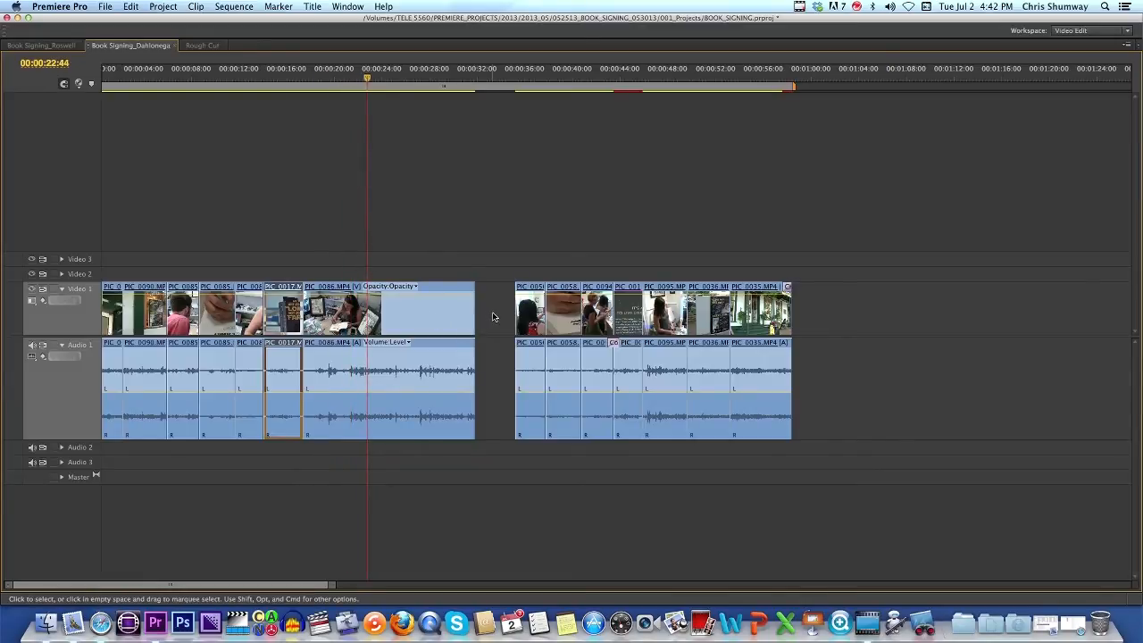
Step: Undo the insert move and reselect PIC_0017 in its original slot after the long PIC_0086 clip
{"action": "key", "text": "super+z"}
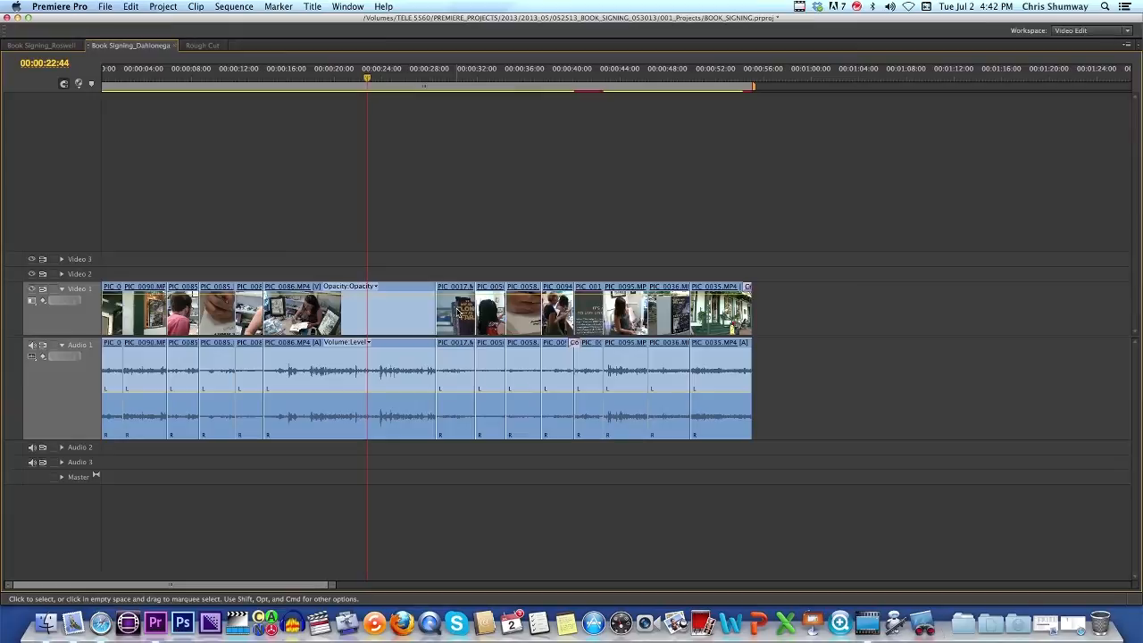
{"action": "left_click", "coordinate": [458, 311]}
{"action": "mouse_move", "coordinate": [458, 311]}
{"action": "left_mouse_down"}
{"action": "mouse_move", "coordinate": [402, 314]}
{"action": "mouse_move", "coordinate": [458, 311]}
{"action": "left_mouse_up"}
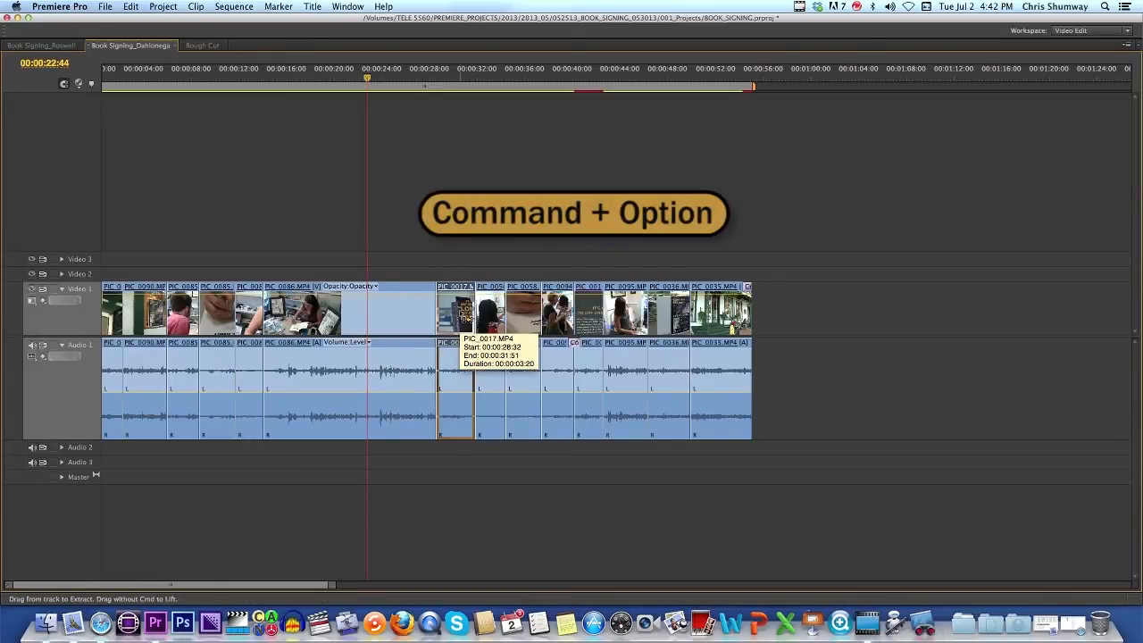
Step: Rearrange PIC_0017 to directly after the fourth clip on Video 1, closing its old slot so no gap remains
{"action": "left_click_drag", "start_coordinate": [464, 321], "coordinate": [439, 321]}
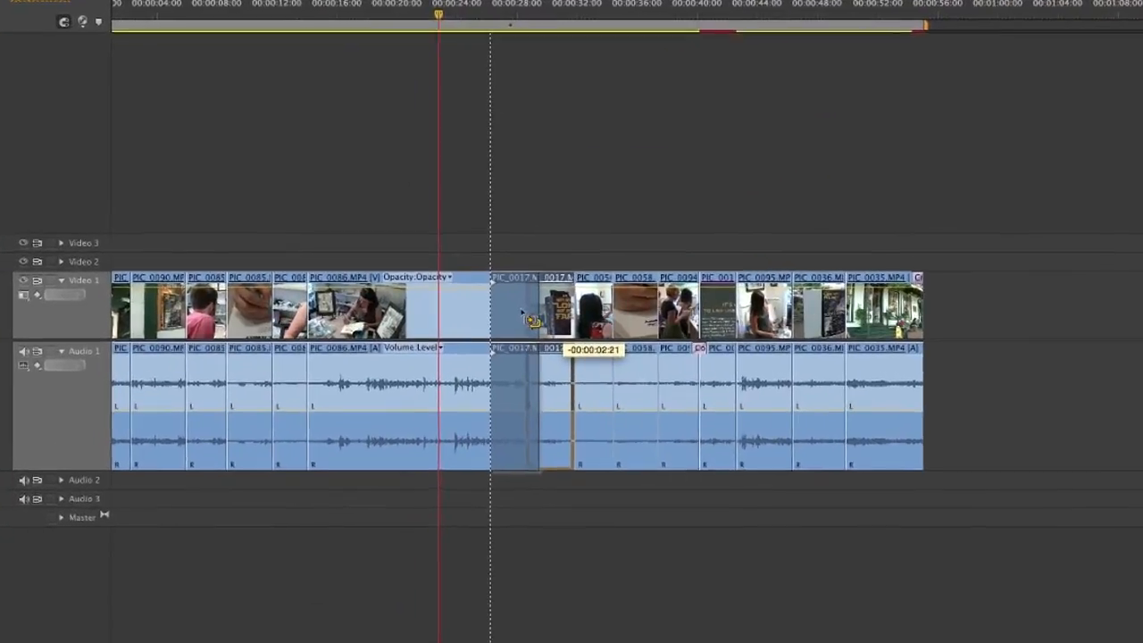
{"action": "left_click_drag", "start_coordinate": [532, 321], "coordinate": [495, 321]}
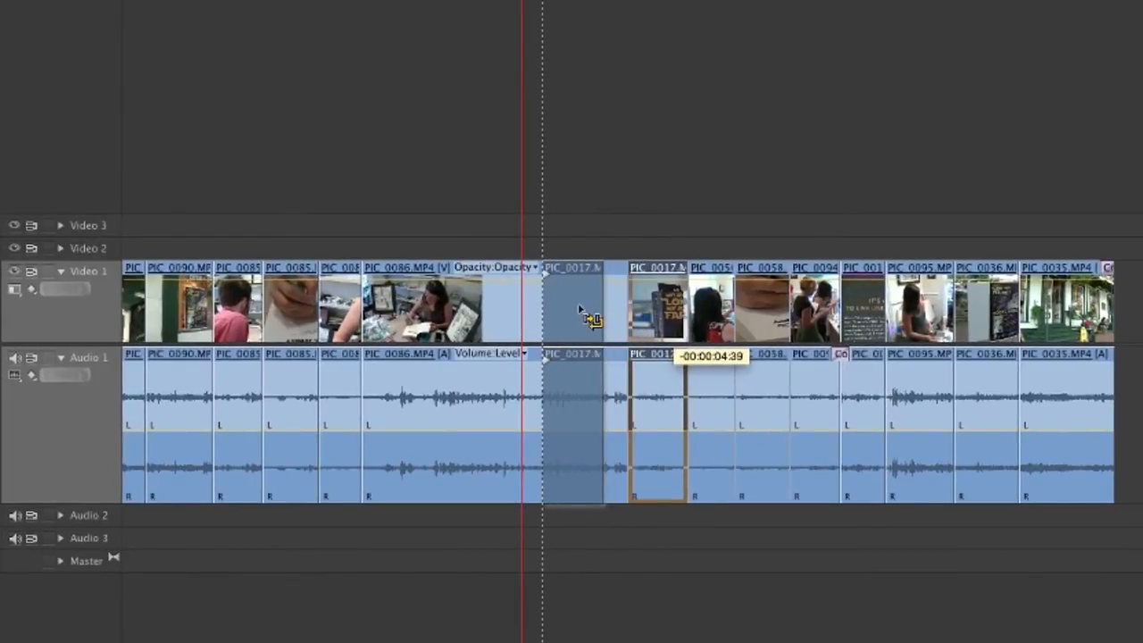
{"action": "left_click_drag", "start_coordinate": [578, 307], "coordinate": [598, 308]}
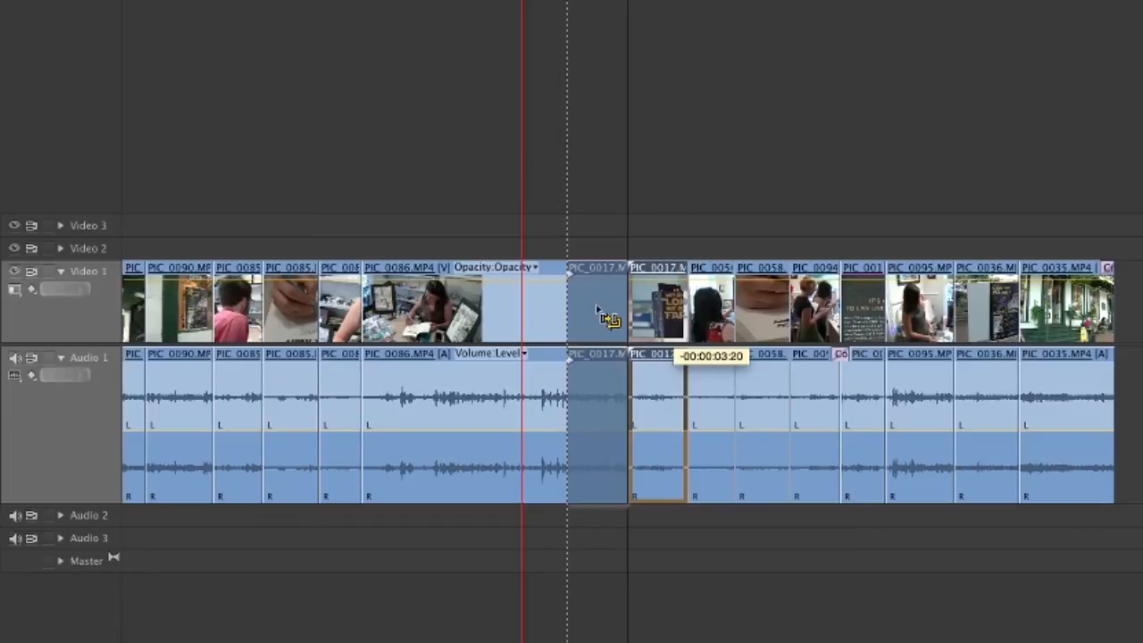
{"action": "left_click_drag", "start_coordinate": [596, 305], "coordinate": [360, 308]}
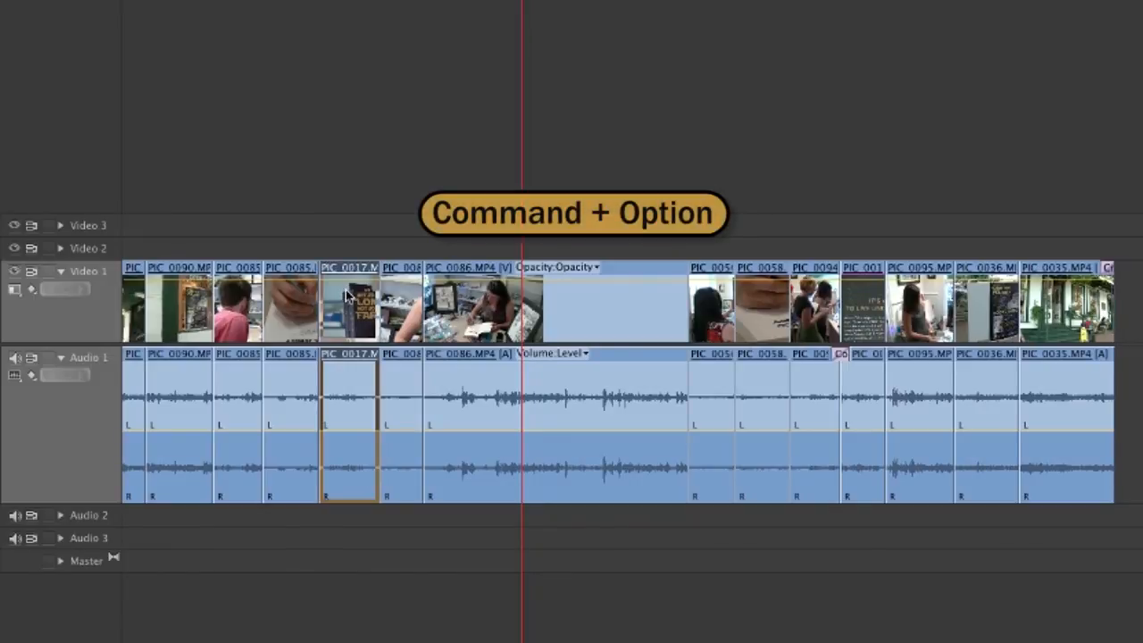
Step: Rearrange PIC_0017 back to its original slot directly after the long PIC_0086 clip and move the playhead slightly earlier
{"action": "left_click_drag", "start_coordinate": [346, 297], "coordinate": [720, 310]}
{"action": "left_click", "coordinate": [520, 4]}
{"action": "left_click_drag", "start_coordinate": [519, 4], "coordinate": [514, 4]}
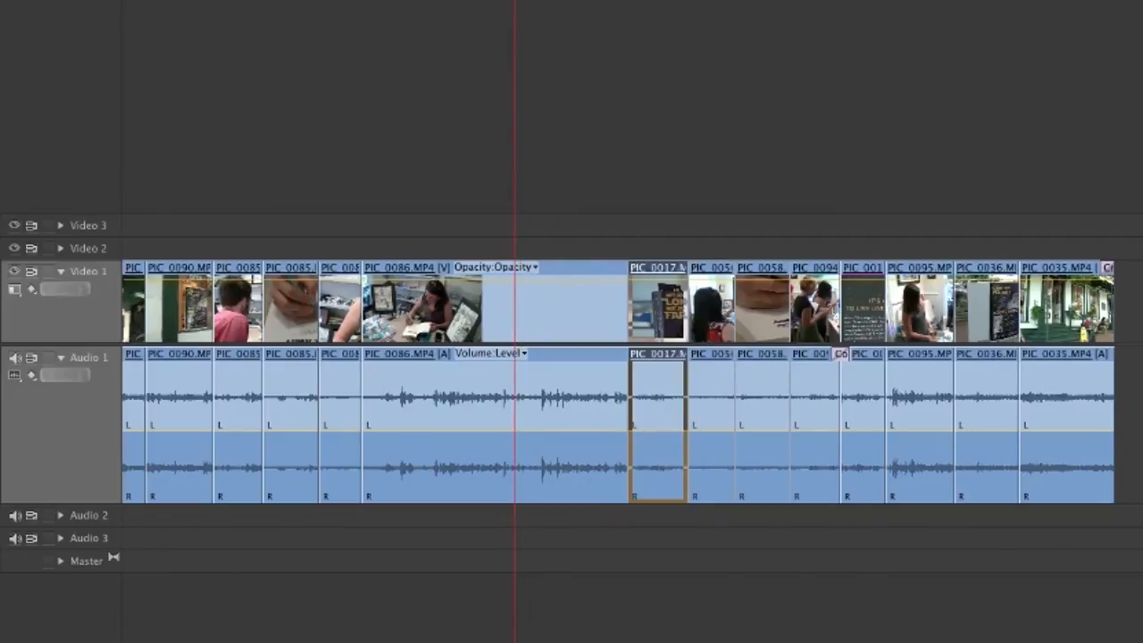